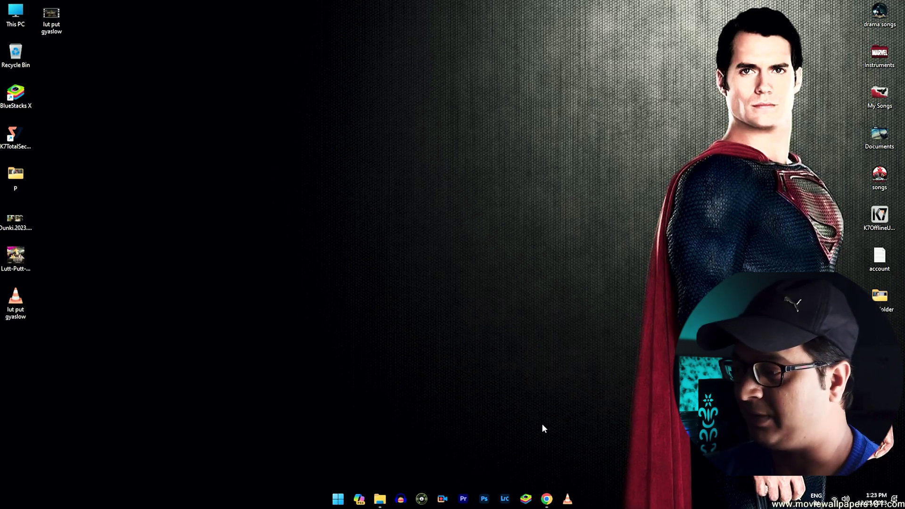
# Bring Chrome forward on motionbro.com and go to the Products shop listing all 62 products
pyautogui.click(546, 498)
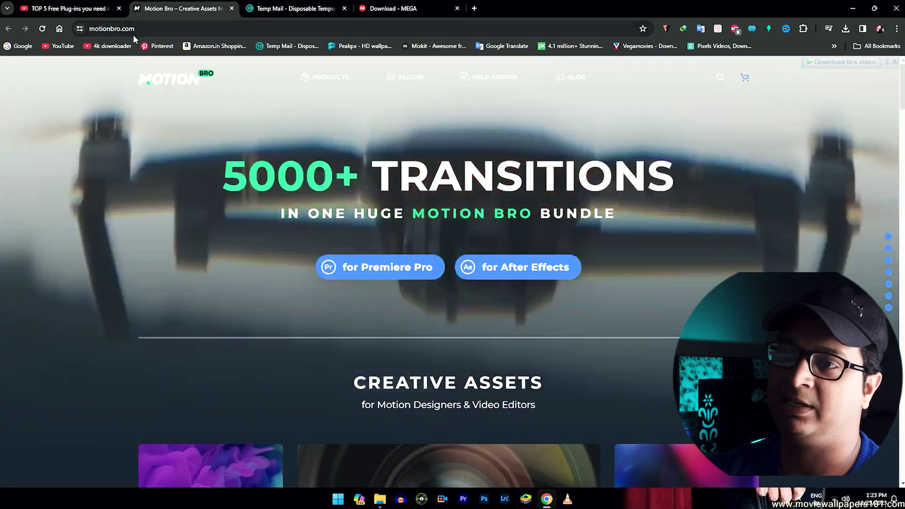
pyautogui.click(177, 29)
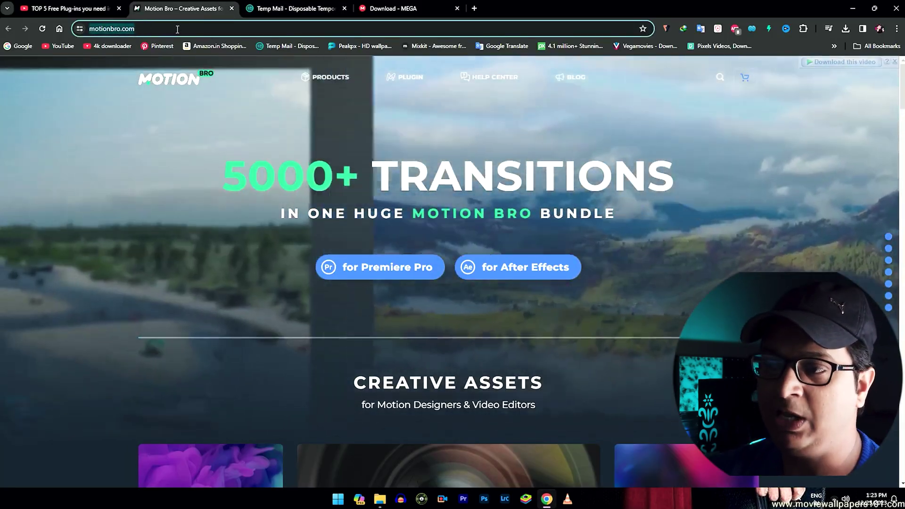
pyautogui.click(177, 29)
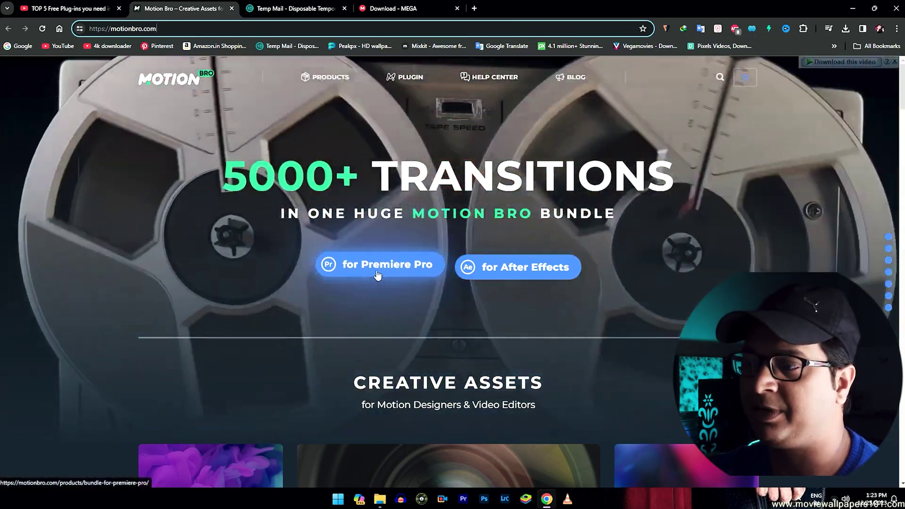
pyautogui.click(376, 272)
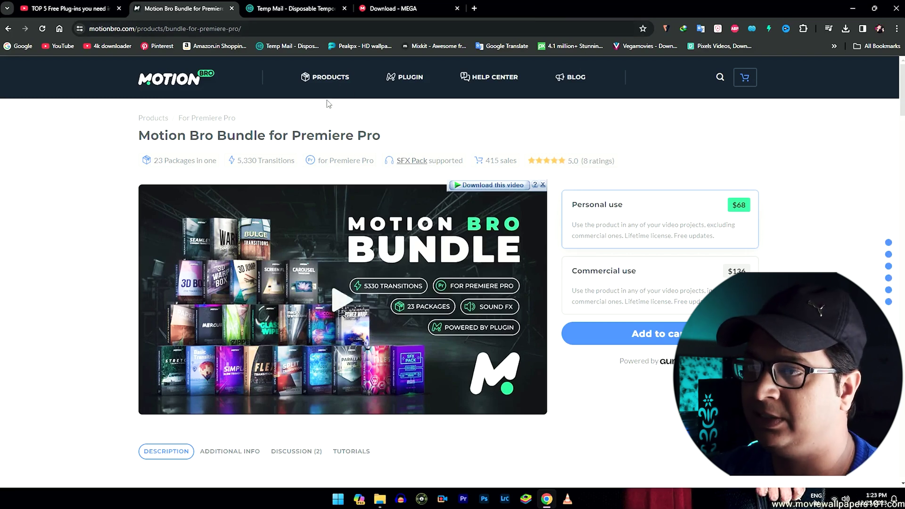
pyautogui.click(328, 77)
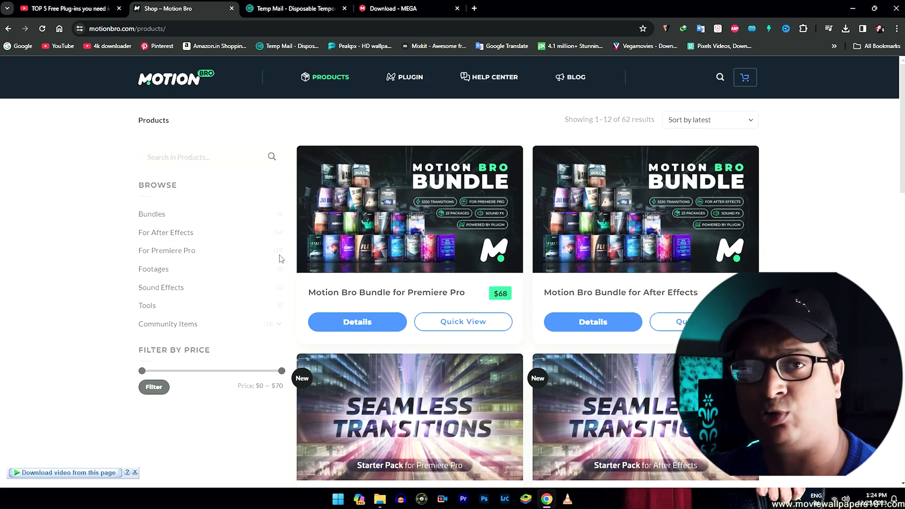
# Filter products to For Premiere Pro and add the free Stretch transitions pack to the cart at US$0
pyautogui.click(204, 251)
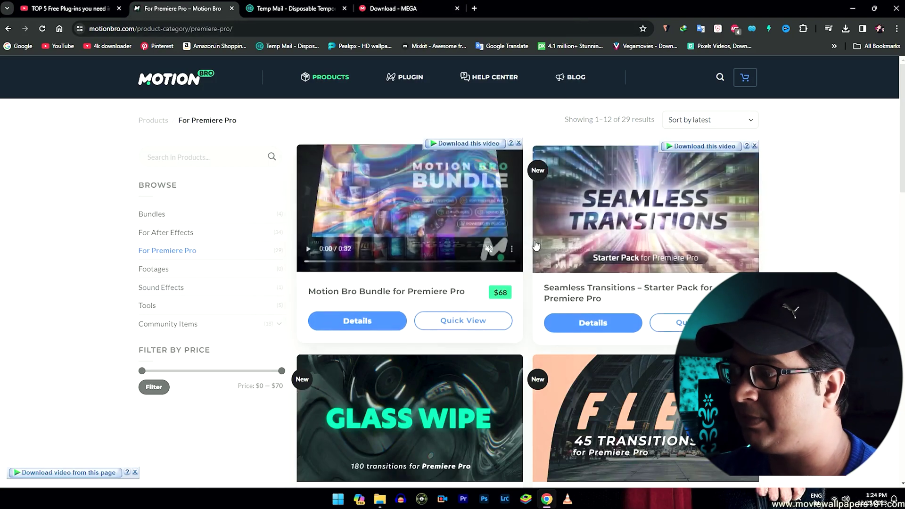
pyautogui.scroll(-3, 541, 242)
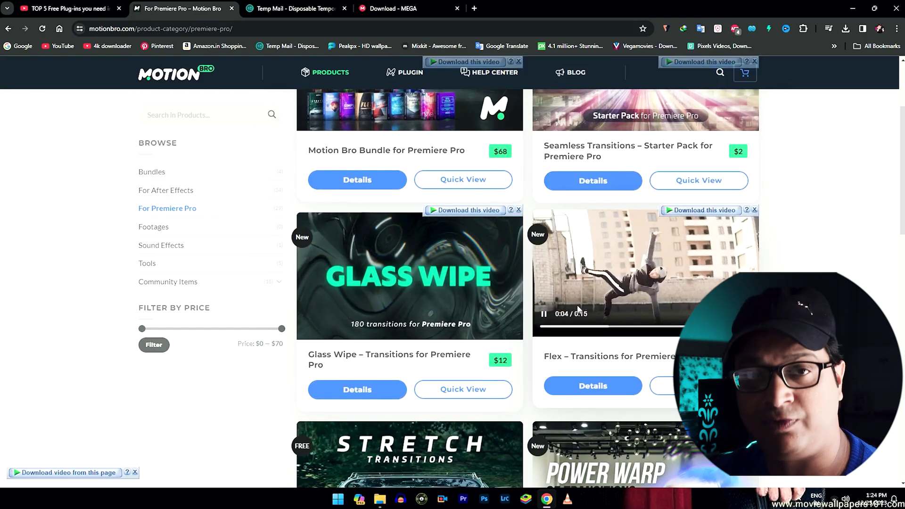
pyautogui.scroll(-1, 593, 330)
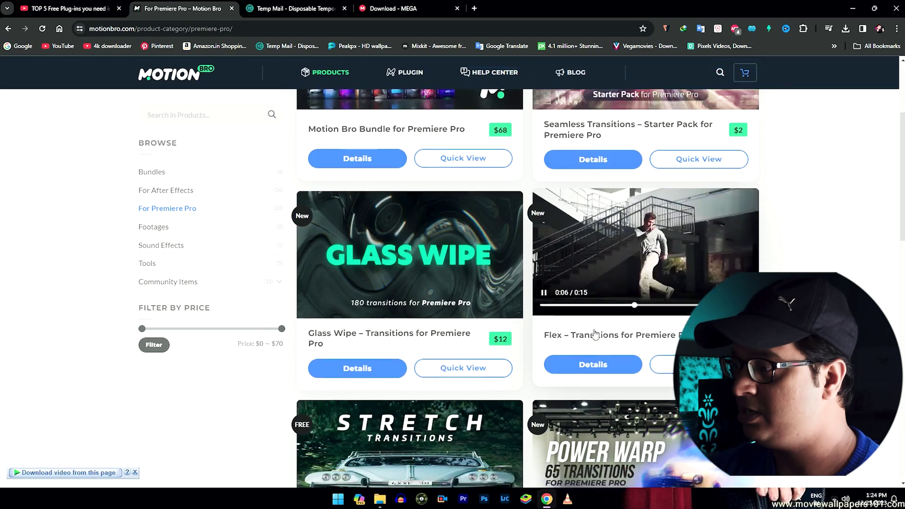
pyautogui.scroll(-3, 595, 334)
pyautogui.scroll(-2, 621, 321)
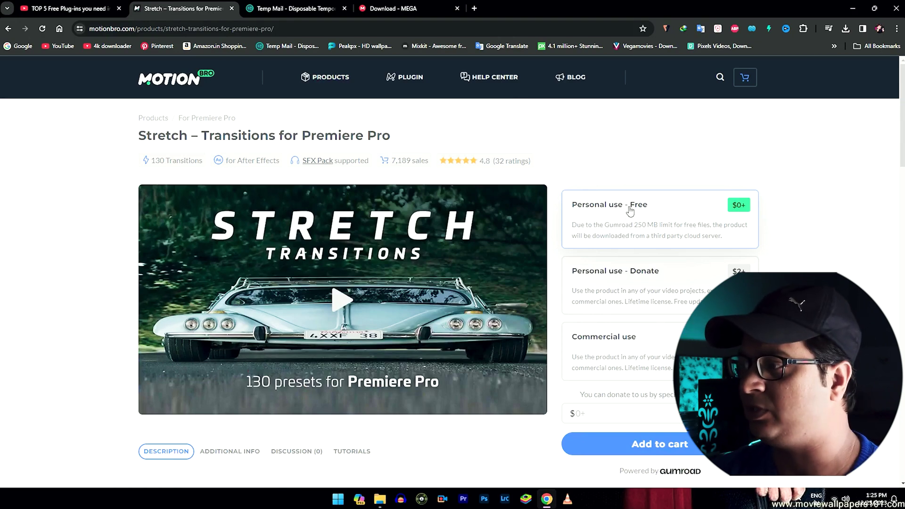
pyautogui.scroll(-2, 623, 210)
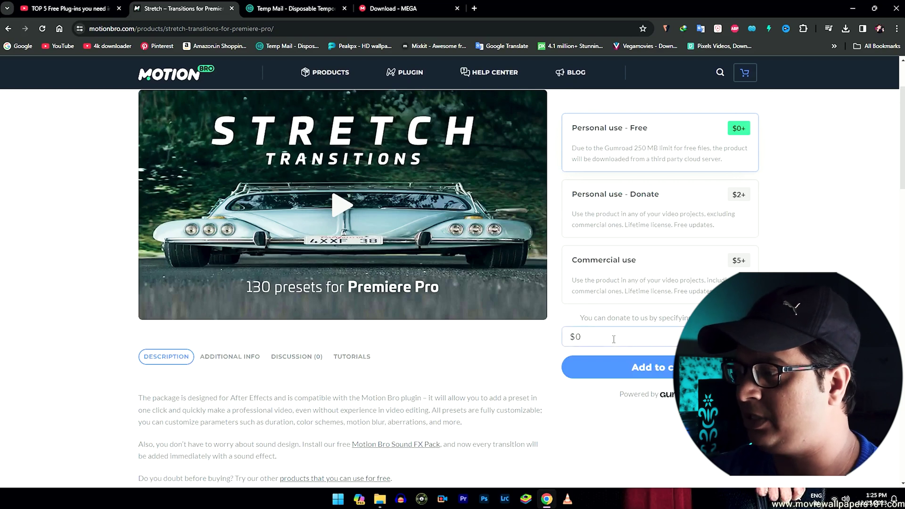
pyautogui.click(617, 368)
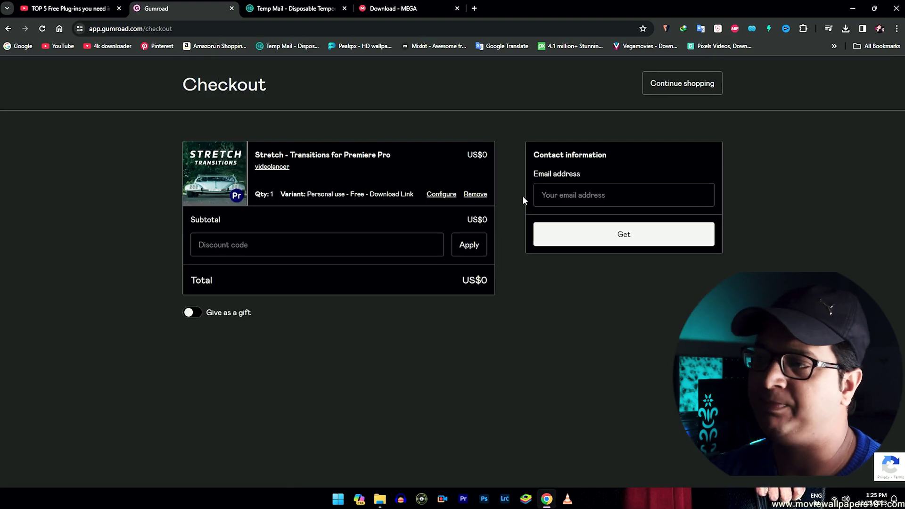
# Claim the free Stretch pack with an address copied from Temp Mail, declining the bundle offer
pyautogui.click(567, 195)
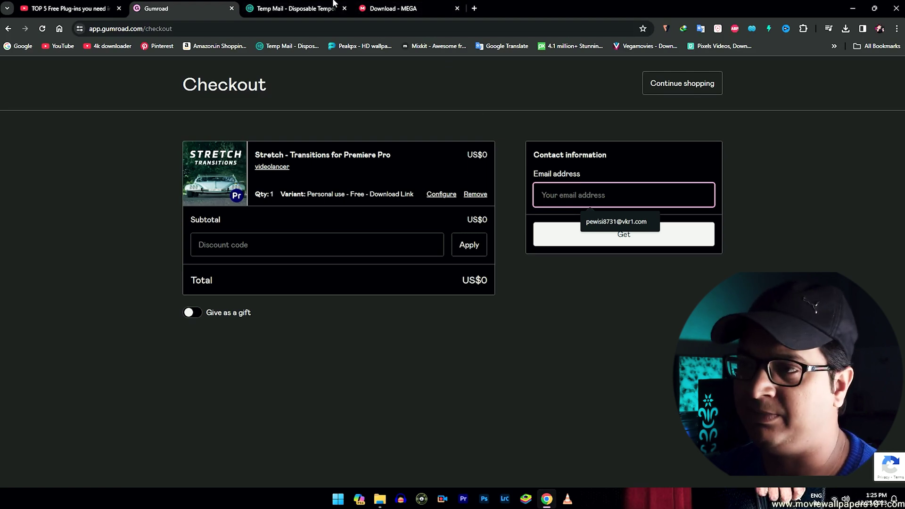
pyautogui.click(285, 8)
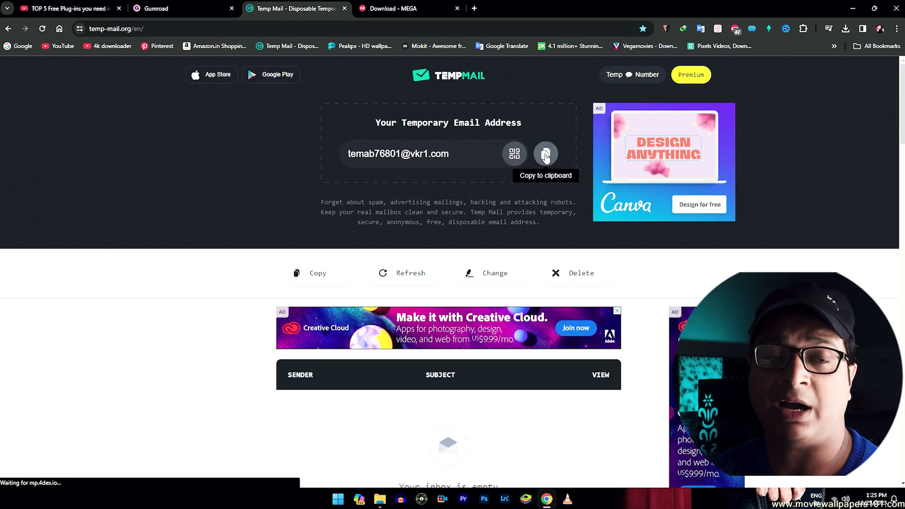
pyautogui.click(545, 156)
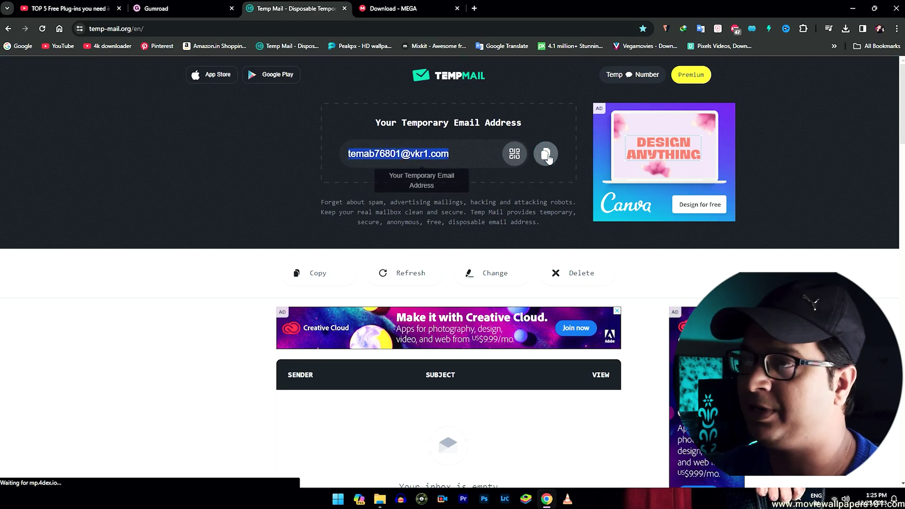
pyautogui.click(181, 5)
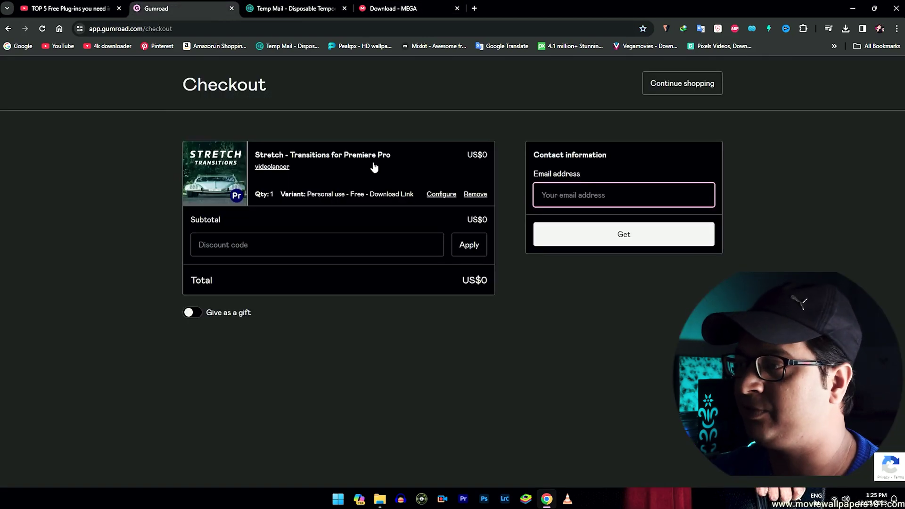
pyautogui.rightClick(552, 195)
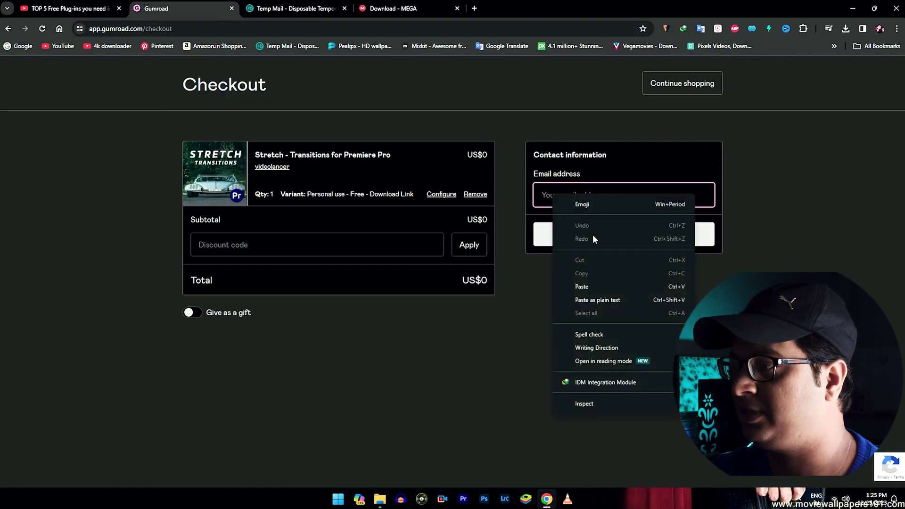
pyautogui.click(585, 286)
pyautogui.click(623, 234)
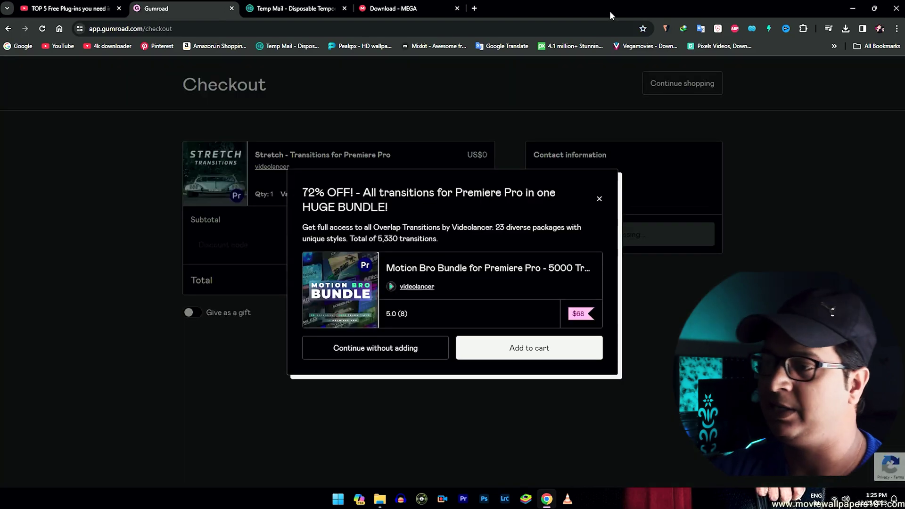
pyautogui.click(399, 354)
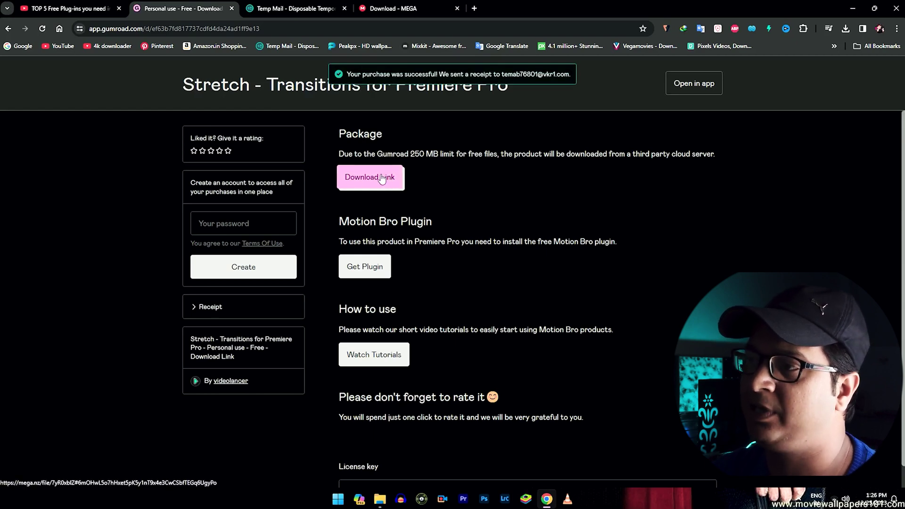
# Open the Stretch package download link so MEGA saves the 438.5 MB .mbr file
pyautogui.click(382, 179)
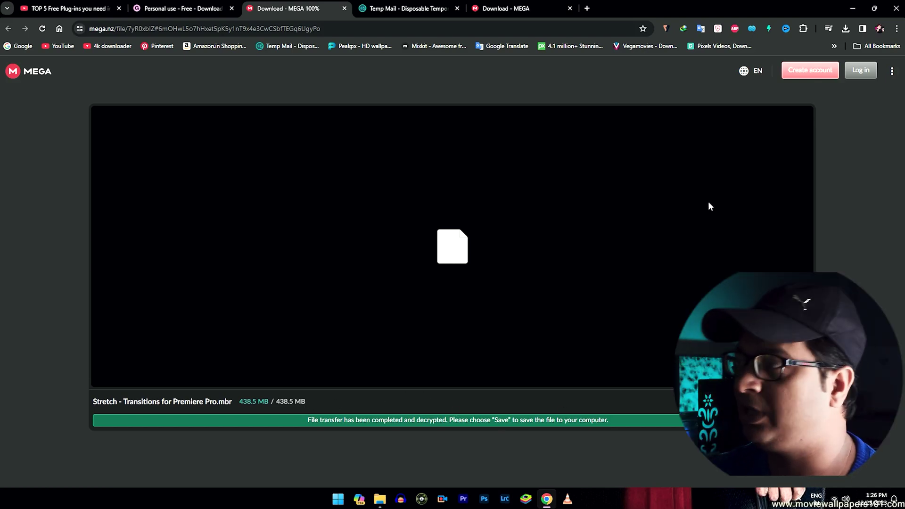
# Confirm the Stretch, Simple Slide and Sound FX Pack .mbr downloads are complete, then return to the Gumroad tab
pyautogui.click(845, 28)
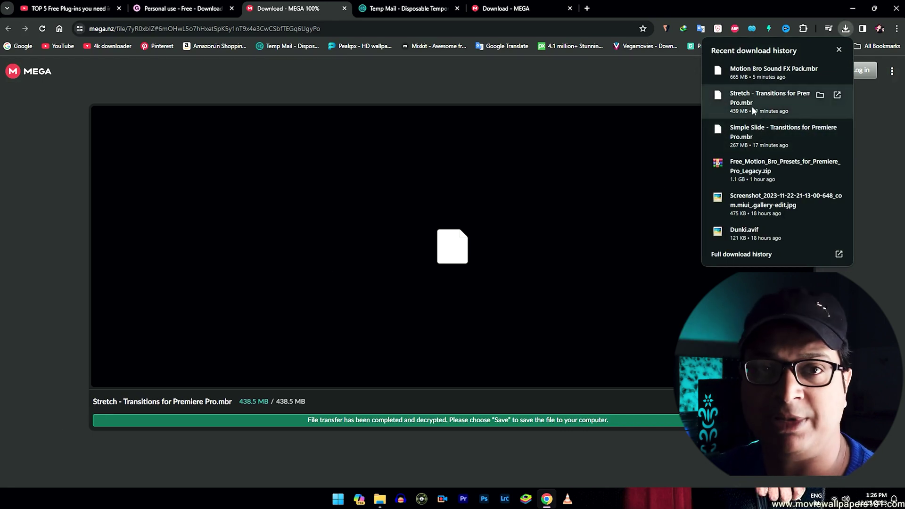
pyautogui.click(839, 50)
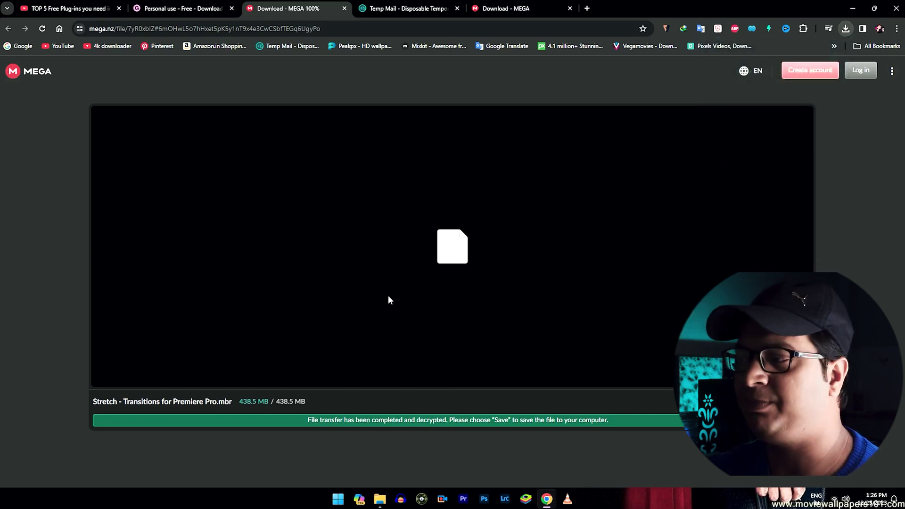
pyautogui.click(484, 4)
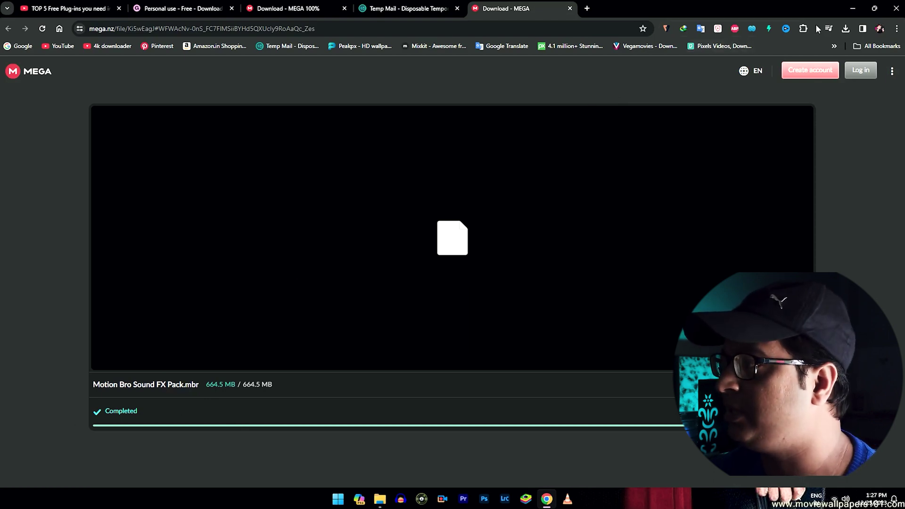
pyautogui.click(846, 30)
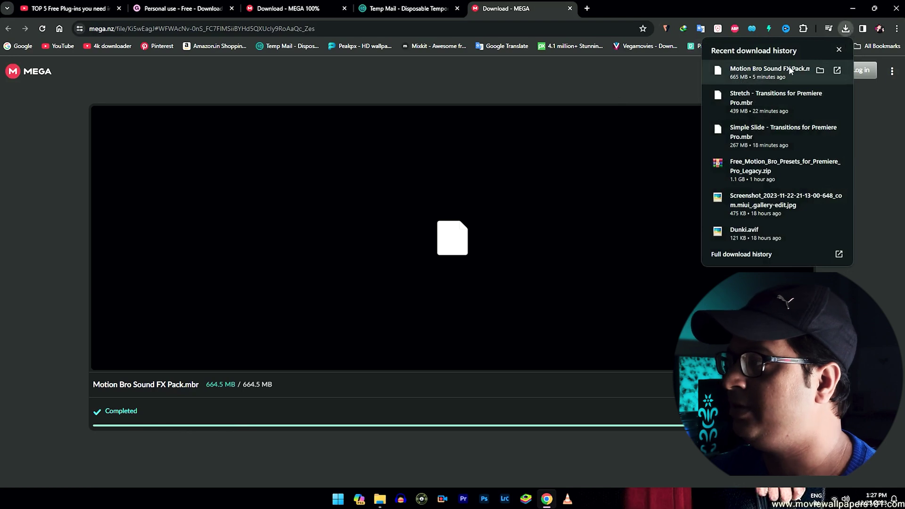
pyautogui.click(218, 3)
# Go back to the For Premiere Pro product list and browse down through it
pyautogui.click(7, 29)
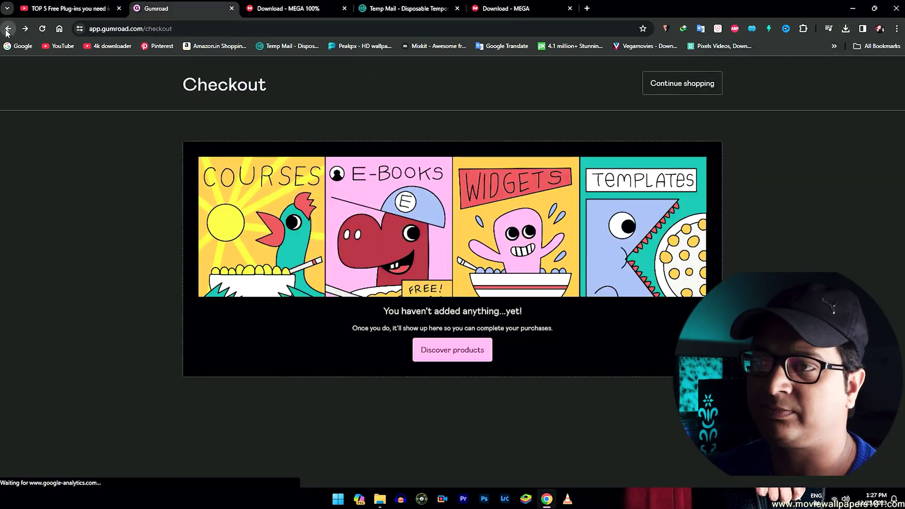
pyautogui.click(8, 29)
pyautogui.click(7, 29)
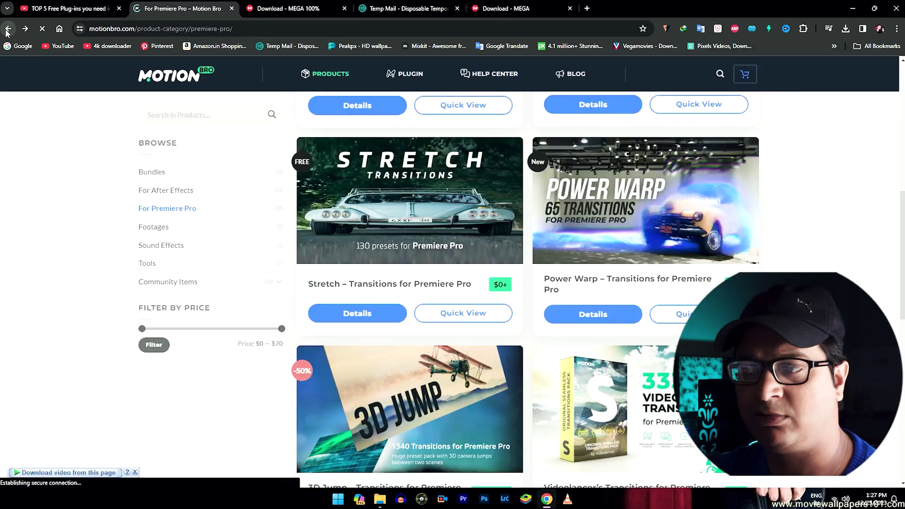
pyautogui.scroll(-7, 604, 375)
pyautogui.scroll(-8, 570, 309)
pyautogui.scroll(-5, 560, 293)
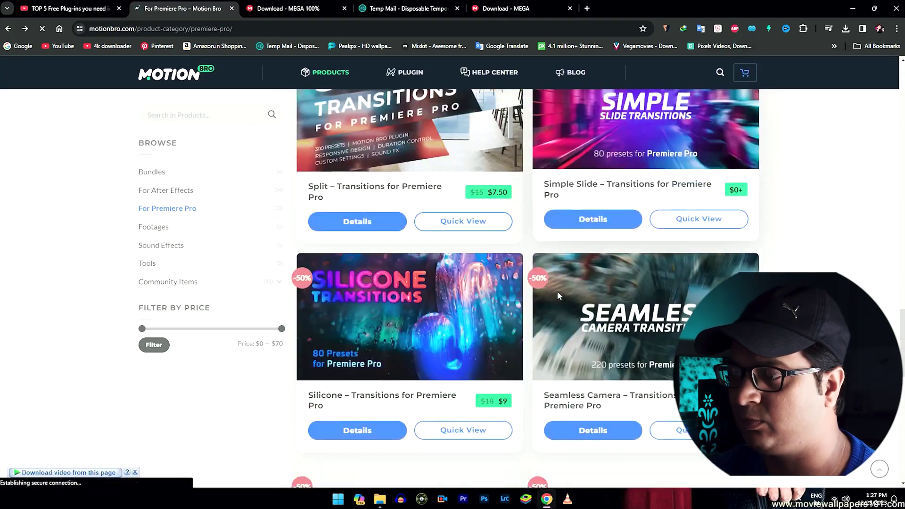
pyautogui.scroll(-4, 557, 290)
pyautogui.scroll(-4, 557, 290)
pyautogui.scroll(-4, 557, 290)
pyautogui.scroll(-5, 556, 290)
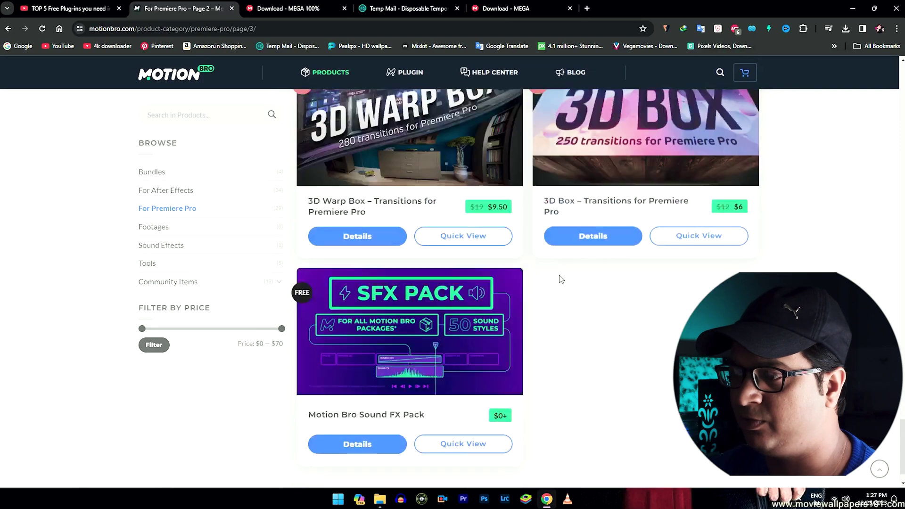
pyautogui.scroll(-2, 559, 278)
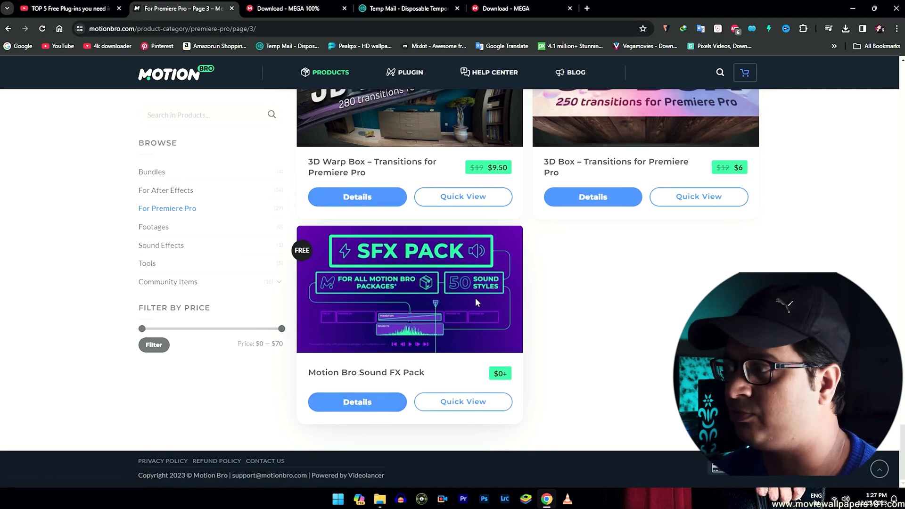
# Check that the Sound FX Pack download finished on MEGA and minimize Chrome
pyautogui.scroll(6, 476, 298)
pyautogui.scroll(9, 676, 283)
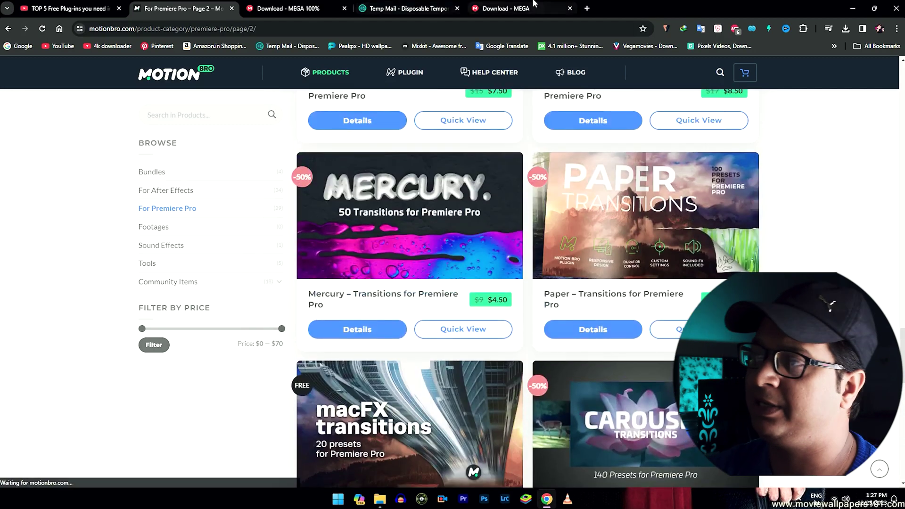
pyautogui.click(506, 6)
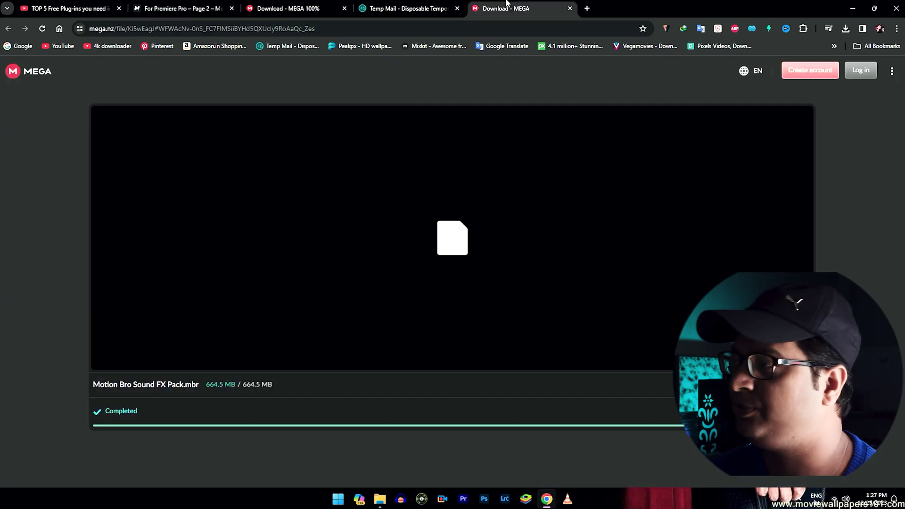
pyautogui.click(852, 8)
# Open This PC, select the three .mbr packs in Downloads, and launch Premiere Pro 2023
pyautogui.doubleClick(25, 16)
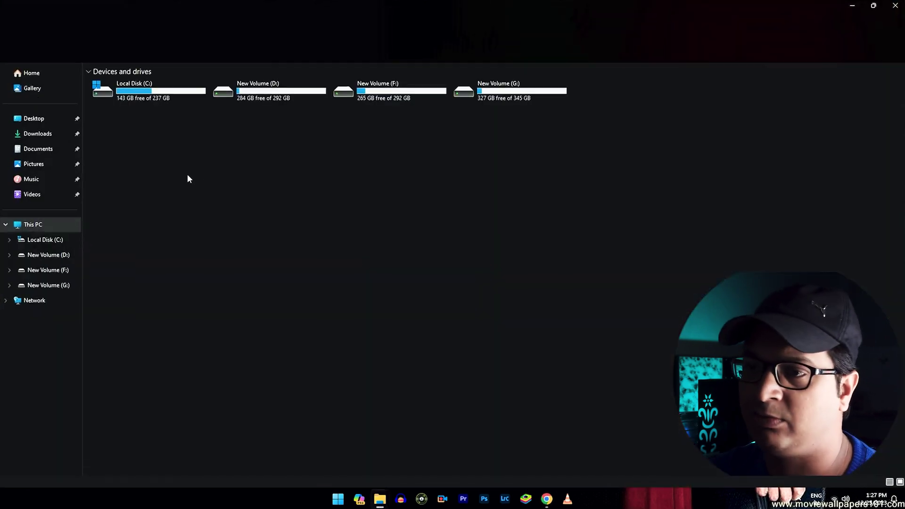
pyautogui.click(36, 134)
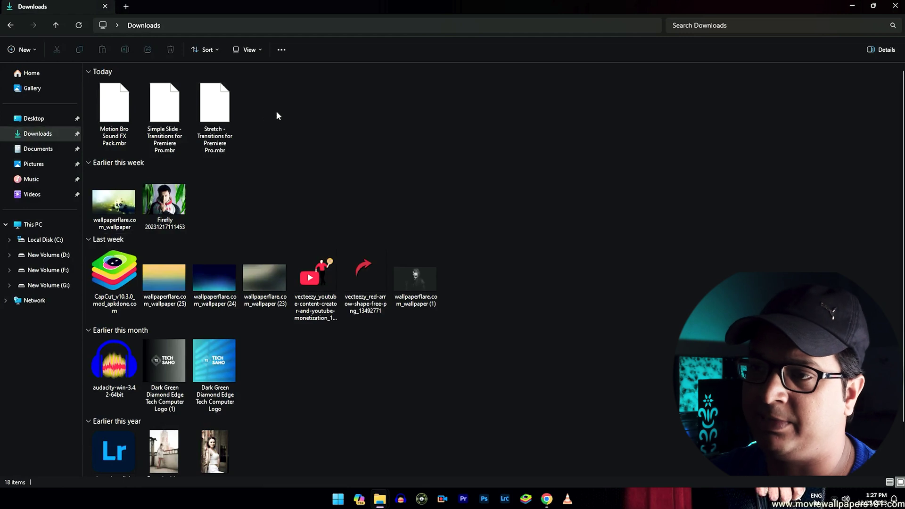
pyautogui.moveTo(277, 111); pyautogui.dragTo(106, 113)
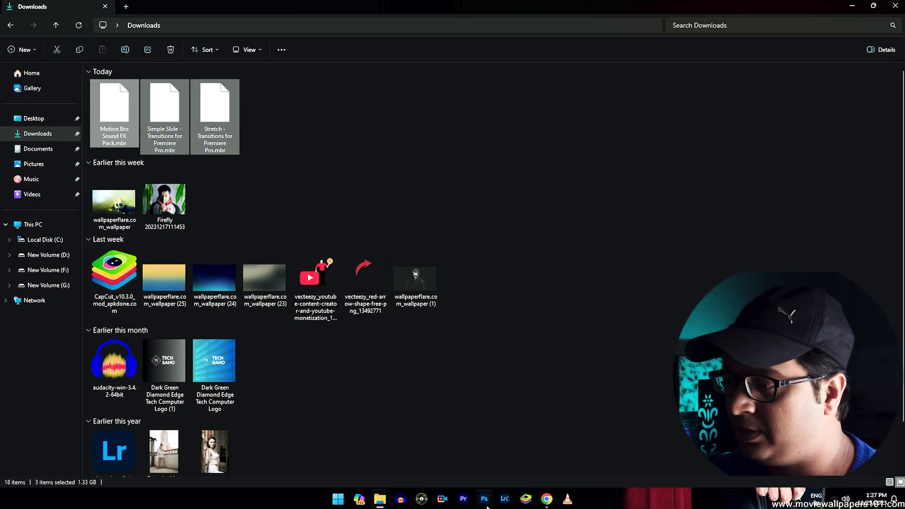
pyautogui.click(463, 499)
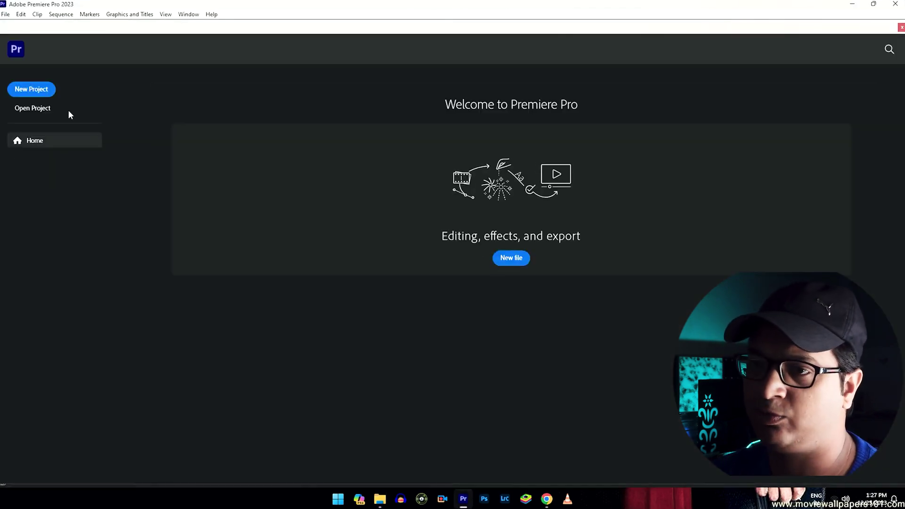
# Create a new Untitled project and verify Motion Bro 4.3.2 appears under Window > Extensions
pyautogui.click(18, 87)
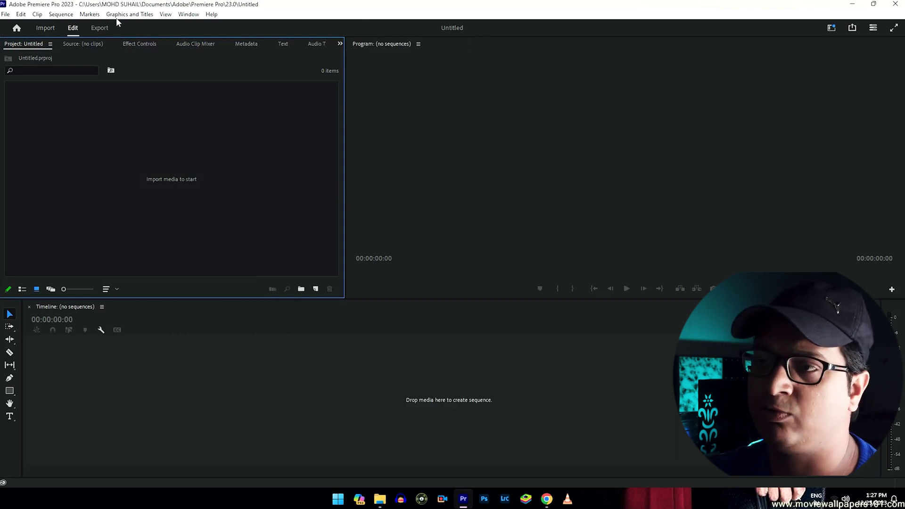
pyautogui.click(183, 14)
pyautogui.moveTo(222, 40)
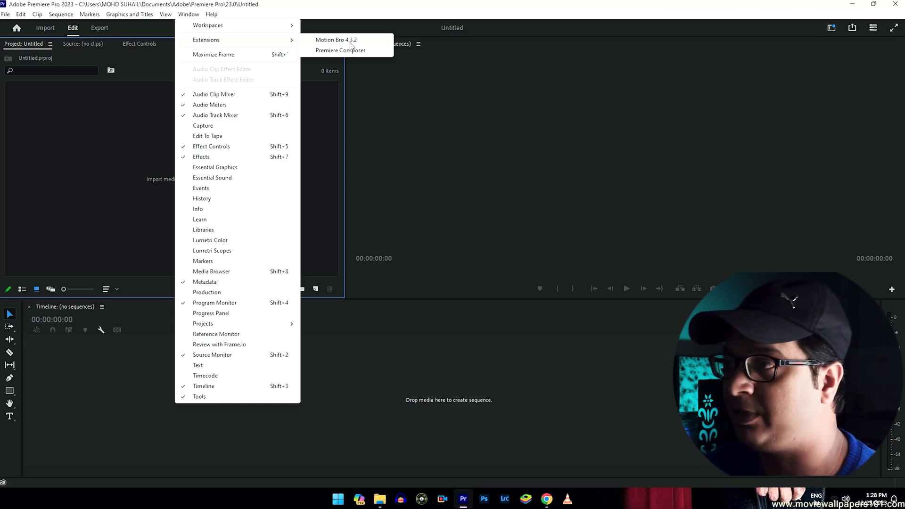
pyautogui.click(336, 39)
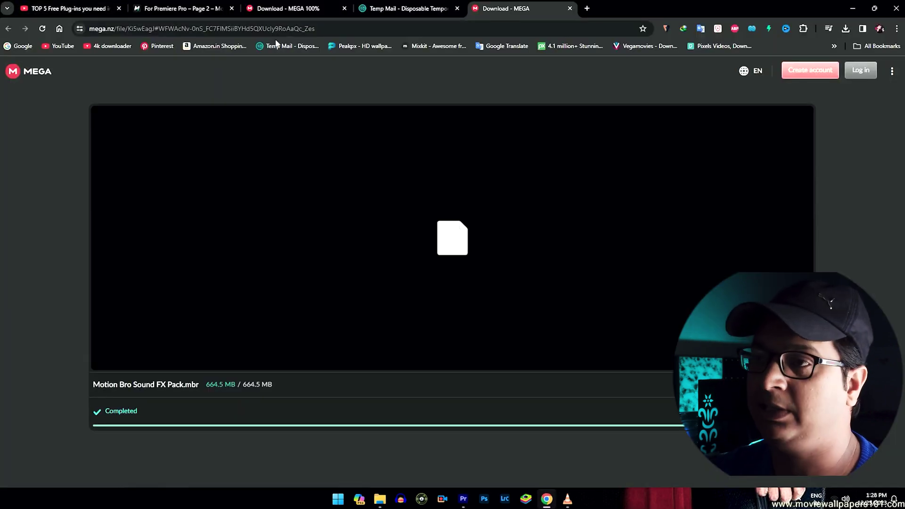
# From the Motion Bro home page, open the Free Plugin's Manual Installation help article
pyautogui.click(179, 8)
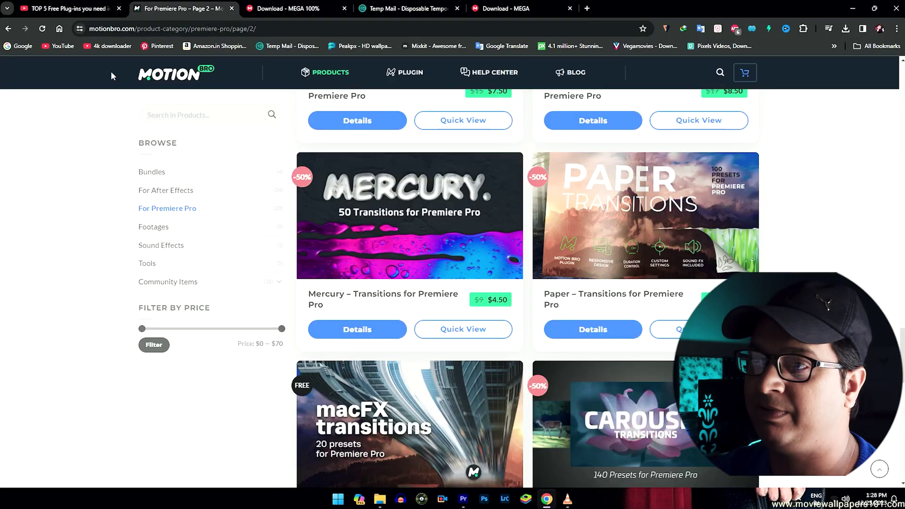
pyautogui.click(169, 74)
pyautogui.scroll(-10, 319, 262)
pyautogui.scroll(4, 439, 195)
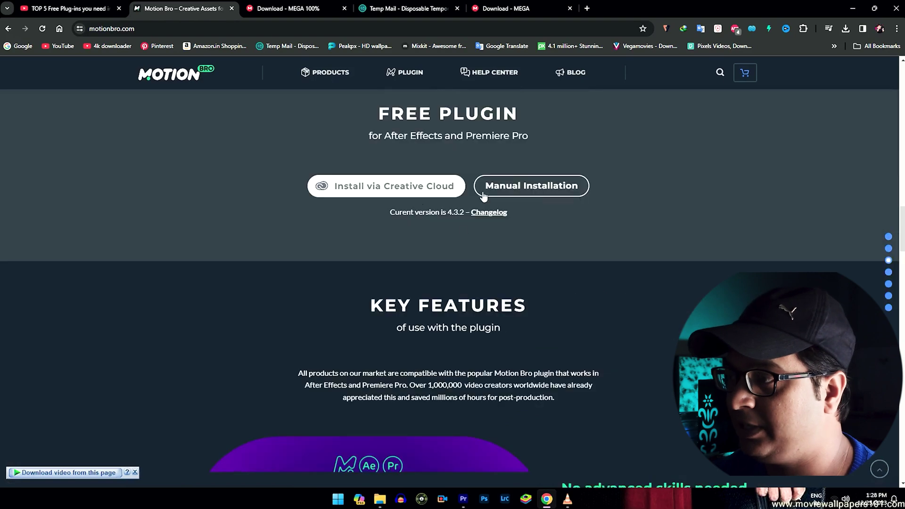
pyautogui.scroll(4, 439, 195)
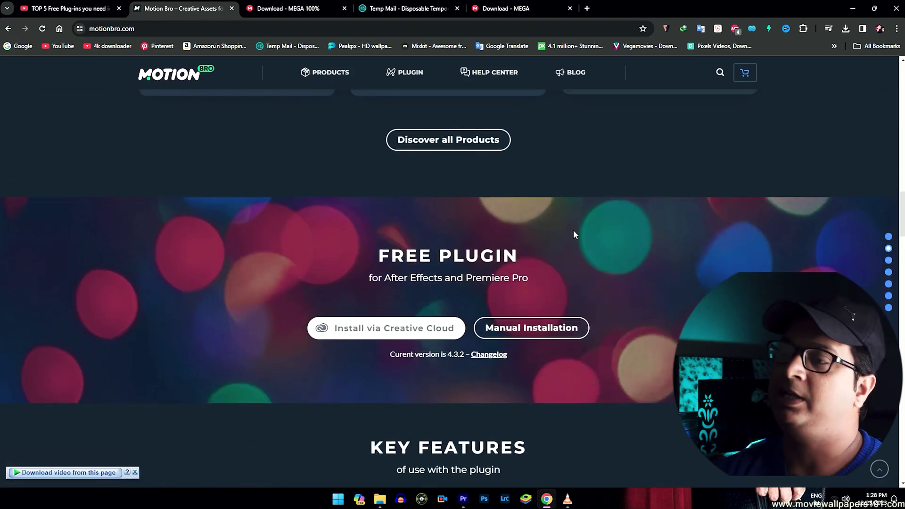
pyautogui.scroll(-2, 635, 237)
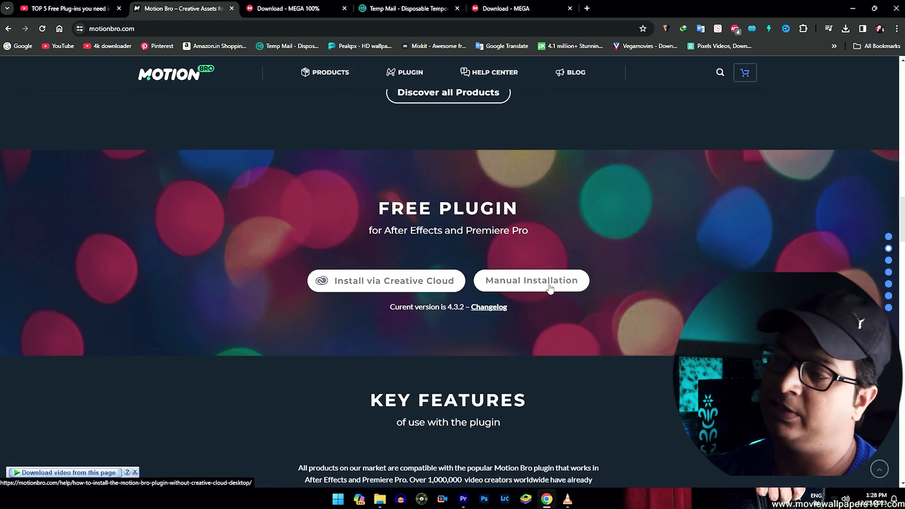
pyautogui.scroll(-2, 466, 288)
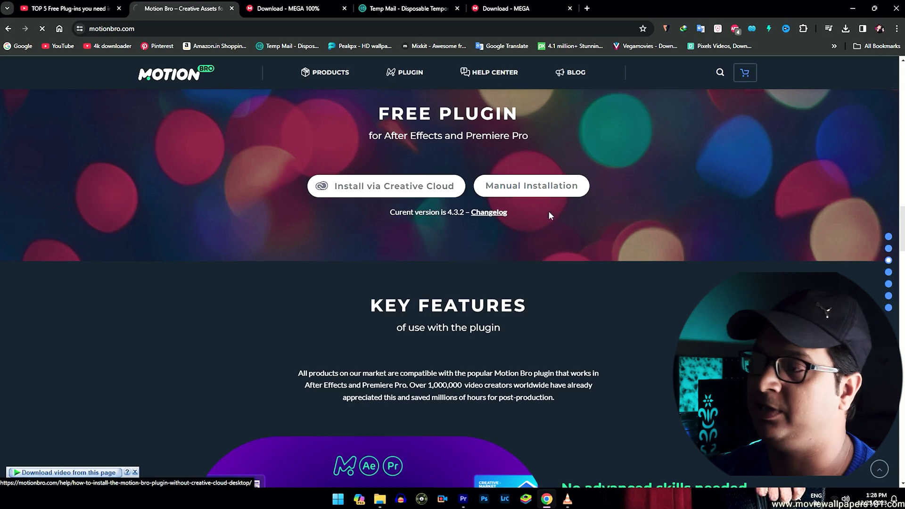
pyautogui.click(547, 186)
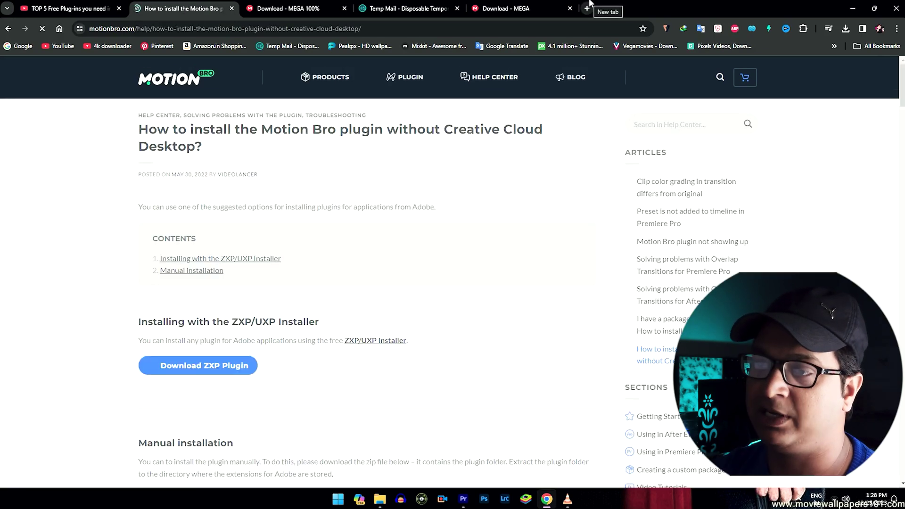
# Read down to the Manual installation section and bring the File Explorer window forward
pyautogui.scroll(-5, 311, 334)
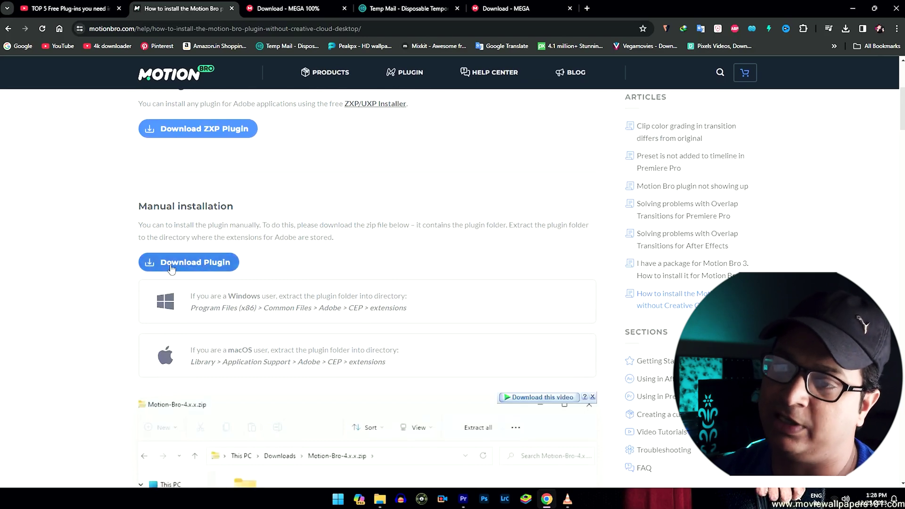
pyautogui.scroll(-2, 197, 267)
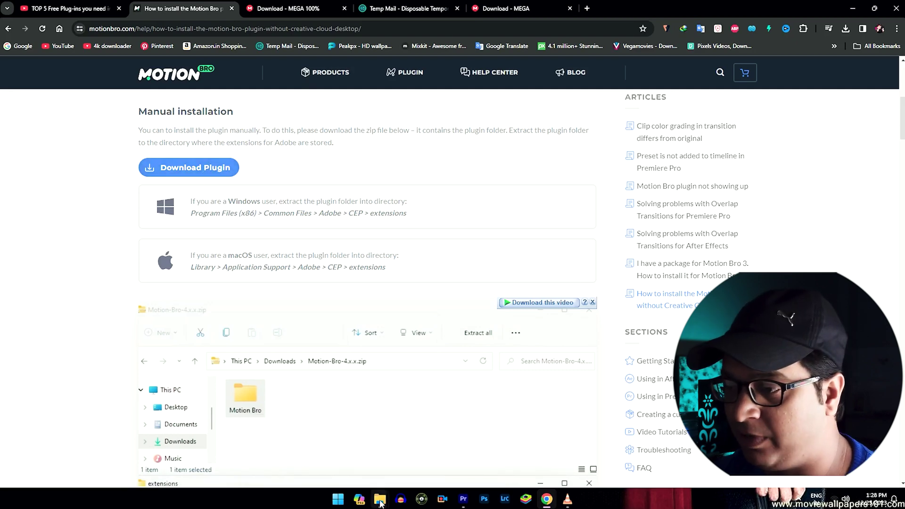
pyautogui.moveTo(380, 499)
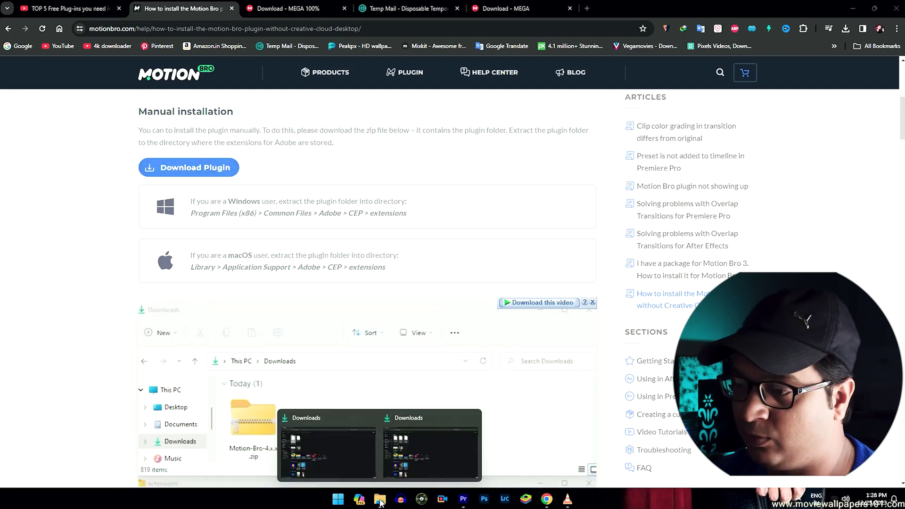
pyautogui.click(448, 427)
# Browse to G:\Software\Premier Pro Extentions and inspect the Motion_Bro_4.3.2 archive in WinRAR
pyautogui.click(49, 272)
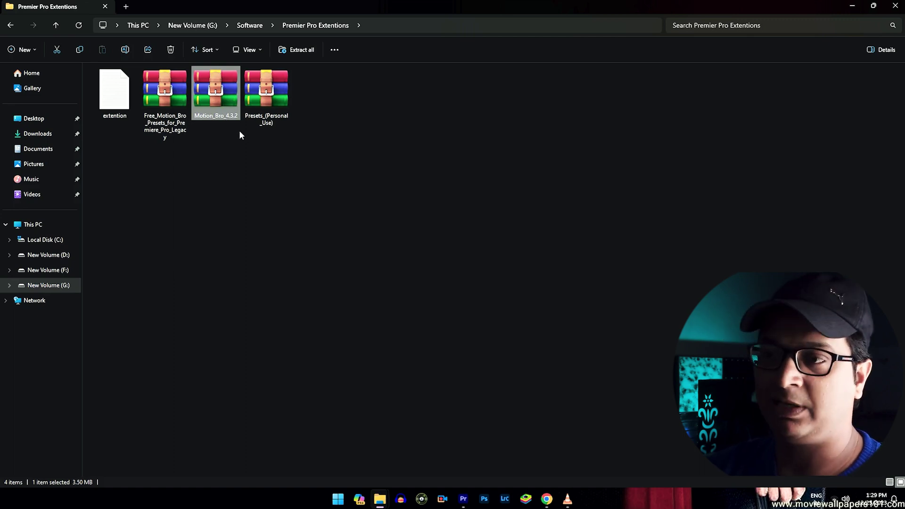
pyautogui.doubleClick(220, 97)
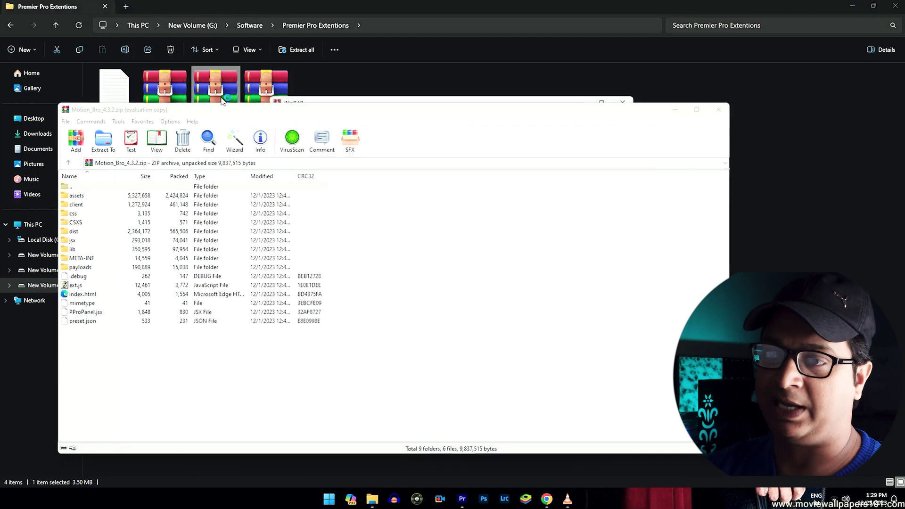
pyautogui.click(628, 99)
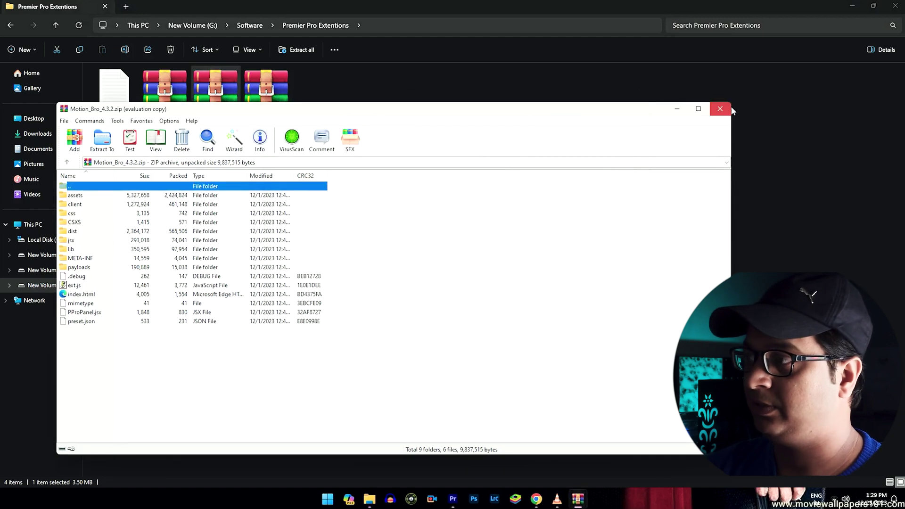
pyautogui.click(719, 109)
# Extract the Motion_Bro_4.3.2 archive into its own Motion_Bro_4.3.2 folder with WinRAR
pyautogui.rightClick(216, 90)
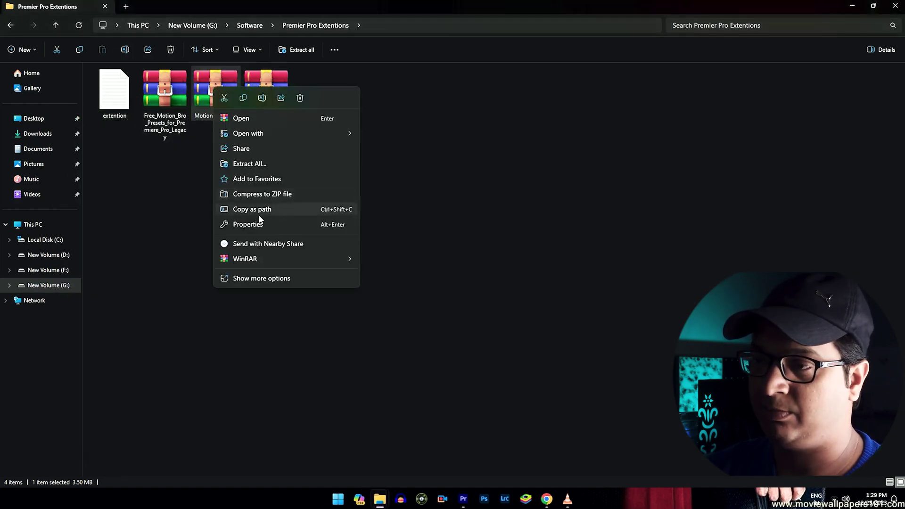
pyautogui.moveTo(278, 261)
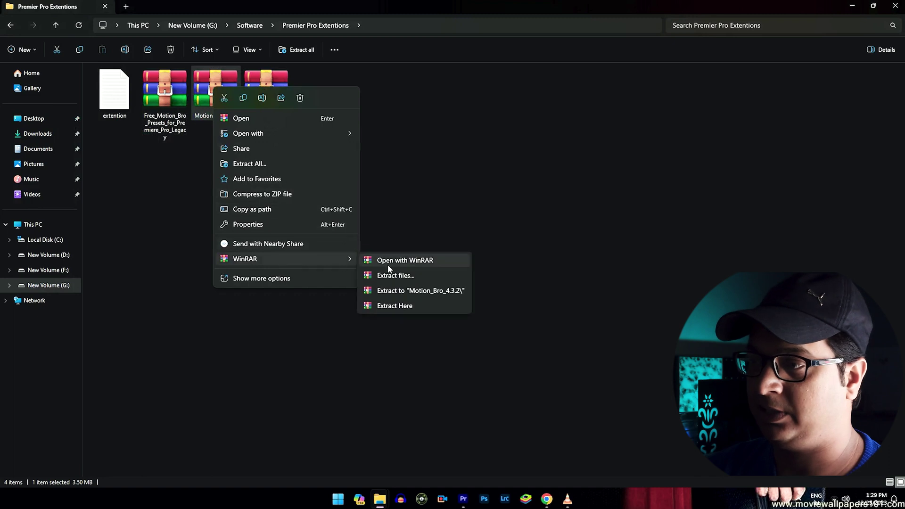
pyautogui.click(406, 291)
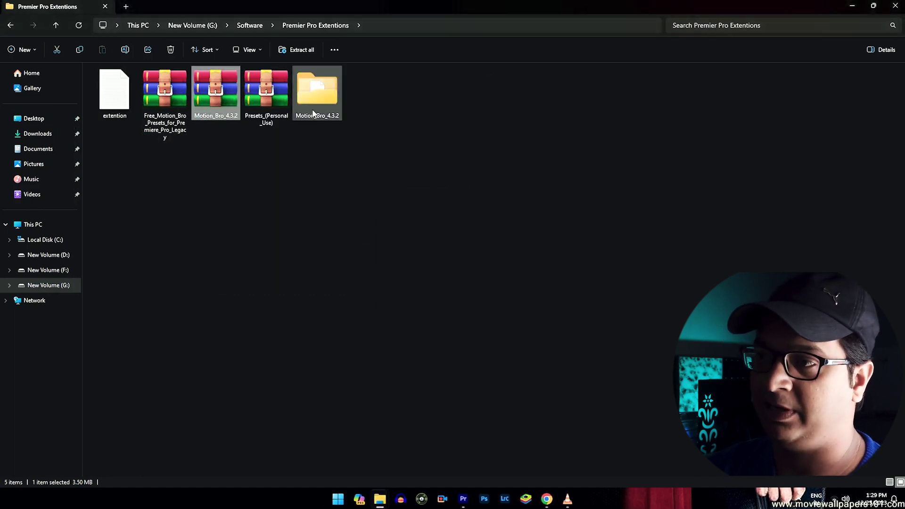
# Check the extracted Motion_Bro_4.3.2 folder, then return to the Premiere Pro extensions folder
pyautogui.doubleClick(315, 94)
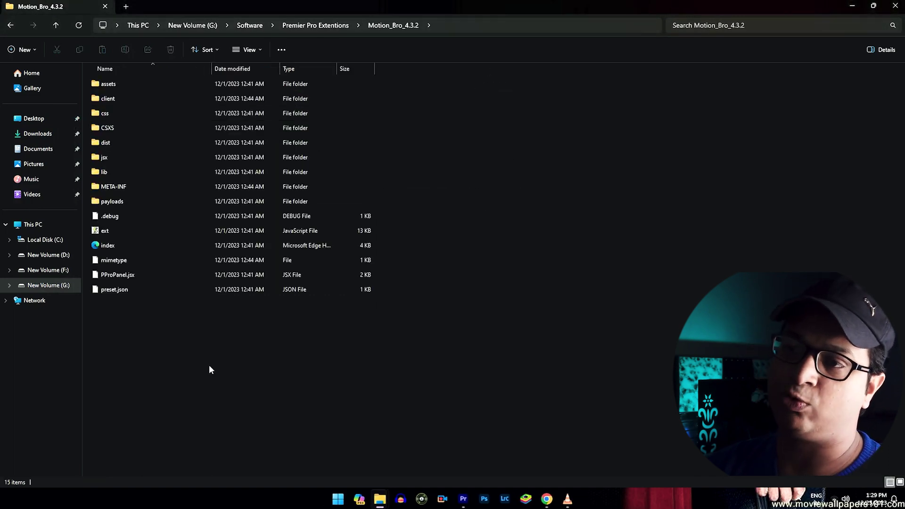
pyautogui.click(9, 26)
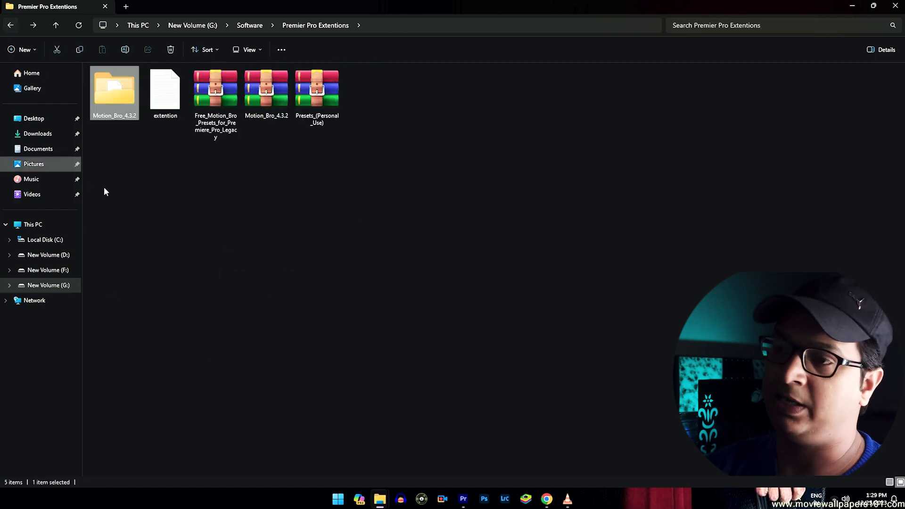
pyautogui.rightClick(107, 106)
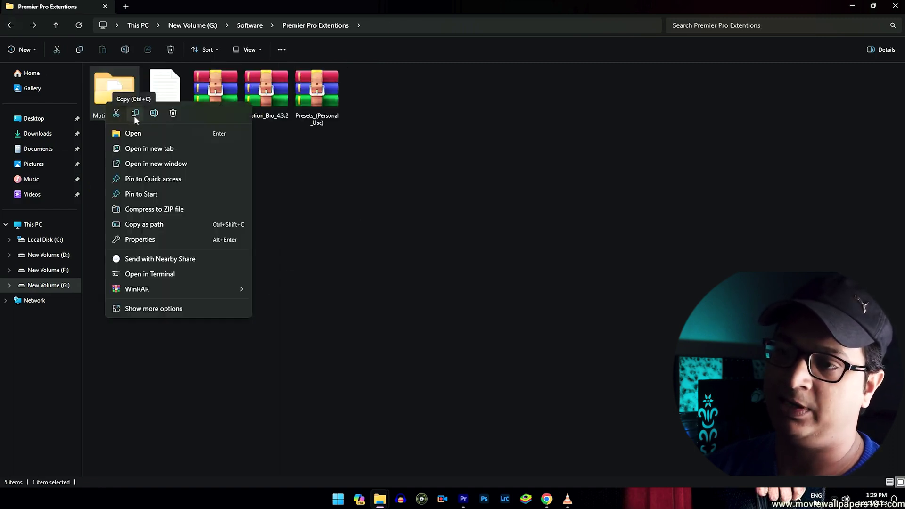
pyautogui.click(366, 213)
pyautogui.click(366, 213)
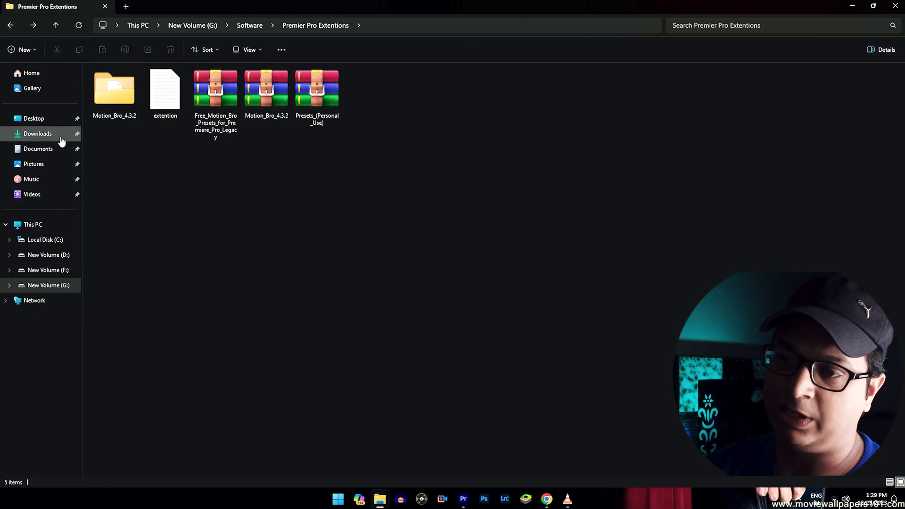
# Browse to C:\Program Files (x86)\Common Files\Adobe\CEP\extensions and confirm Motion_Bro_4.3.2 is there
pyautogui.click(58, 241)
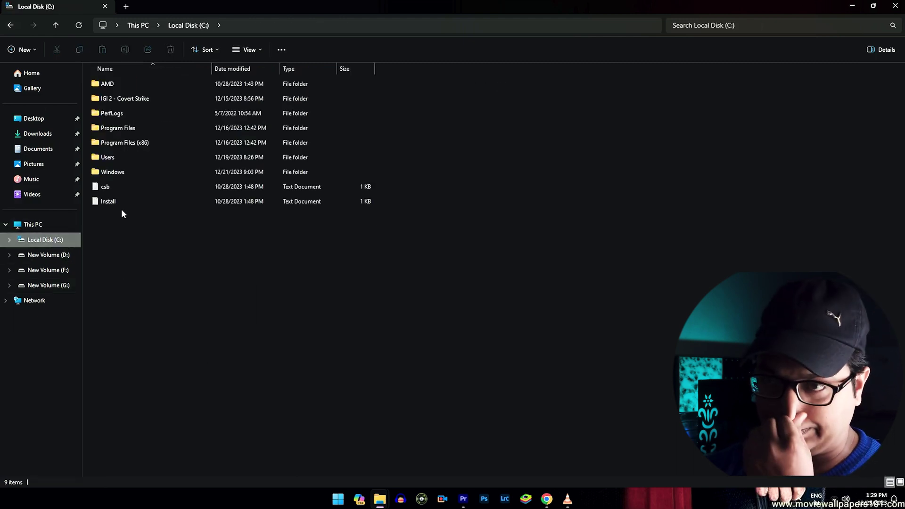
pyautogui.doubleClick(115, 143)
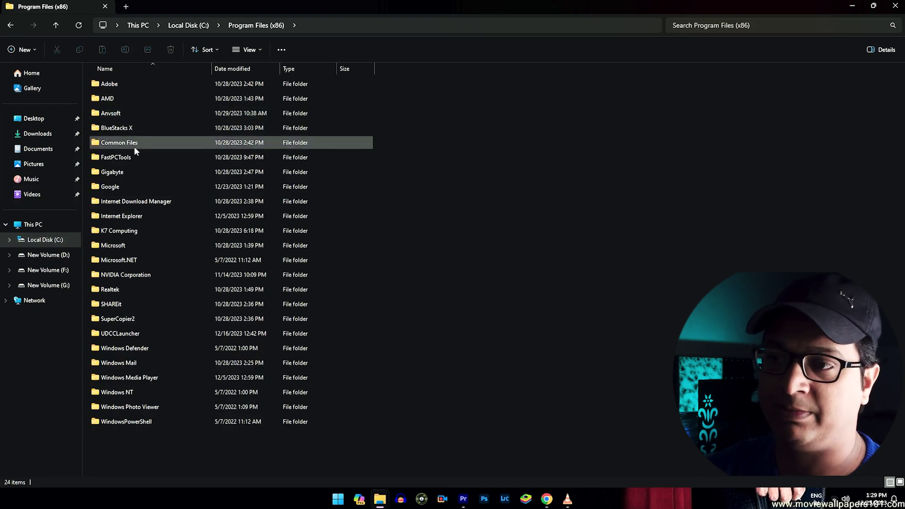
pyautogui.doubleClick(134, 146)
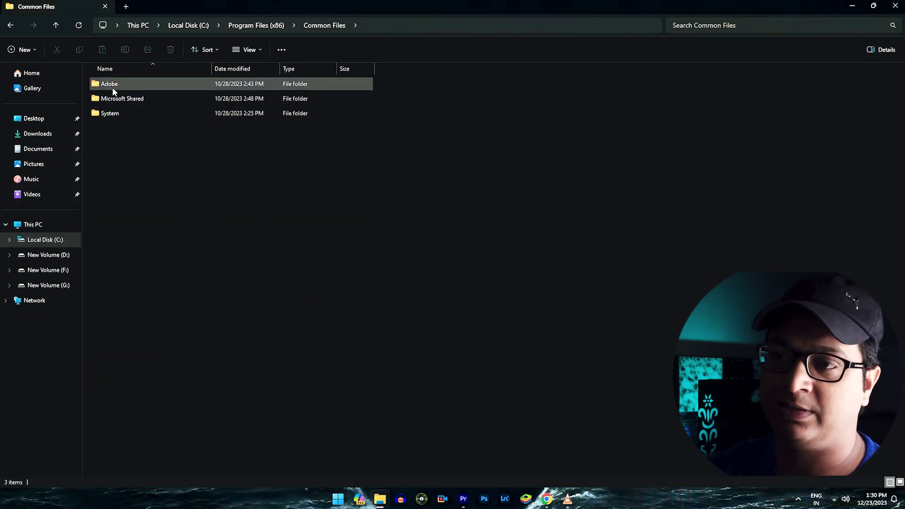
pyautogui.doubleClick(113, 88)
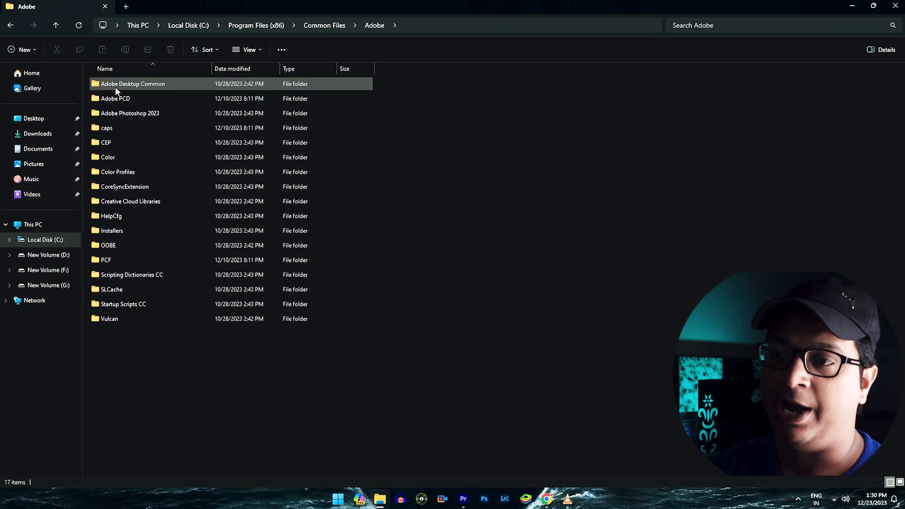
pyautogui.doubleClick(113, 142)
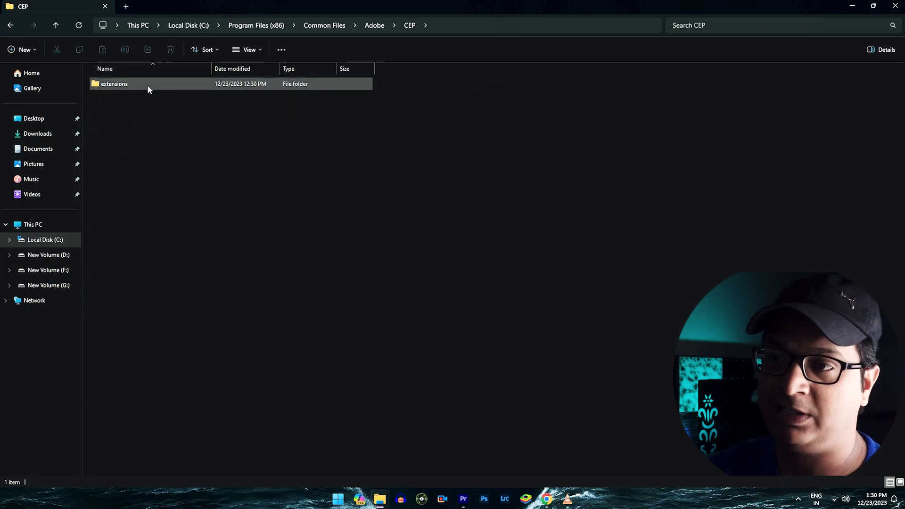
pyautogui.doubleClick(147, 84)
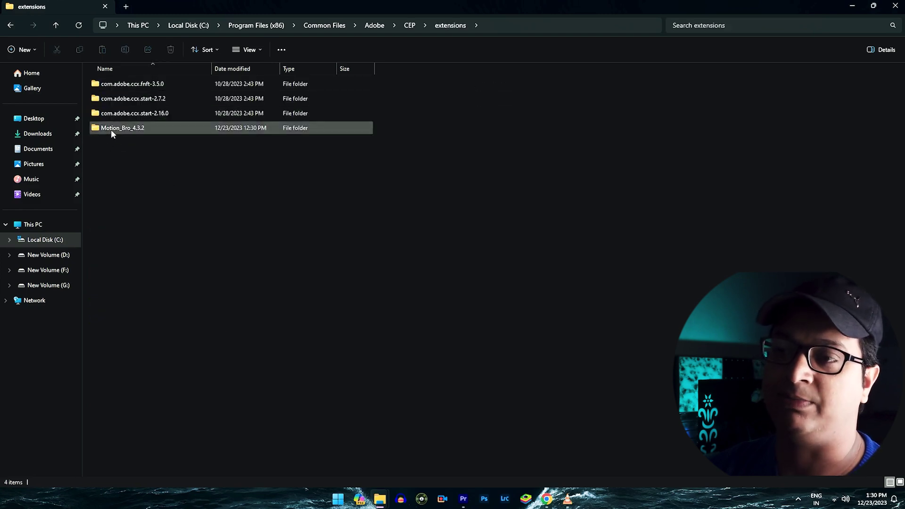
pyautogui.rightClick(208, 178)
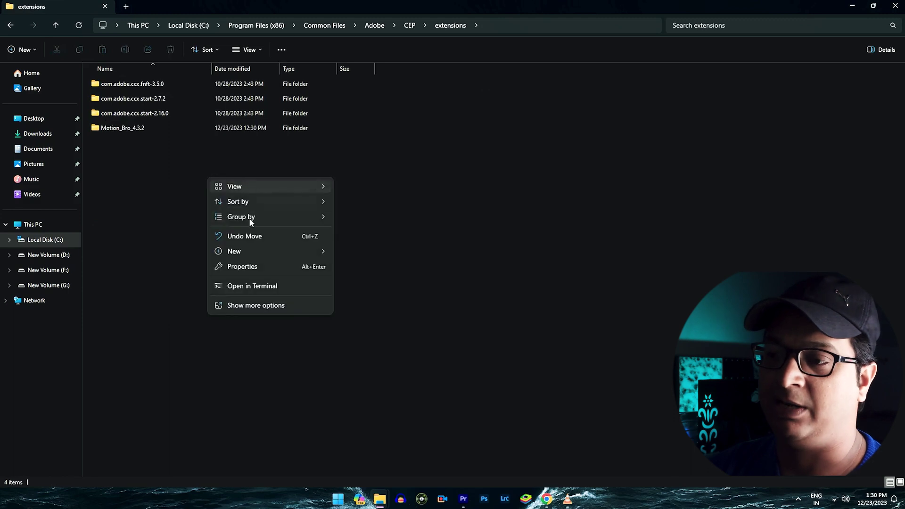
pyautogui.click(138, 157)
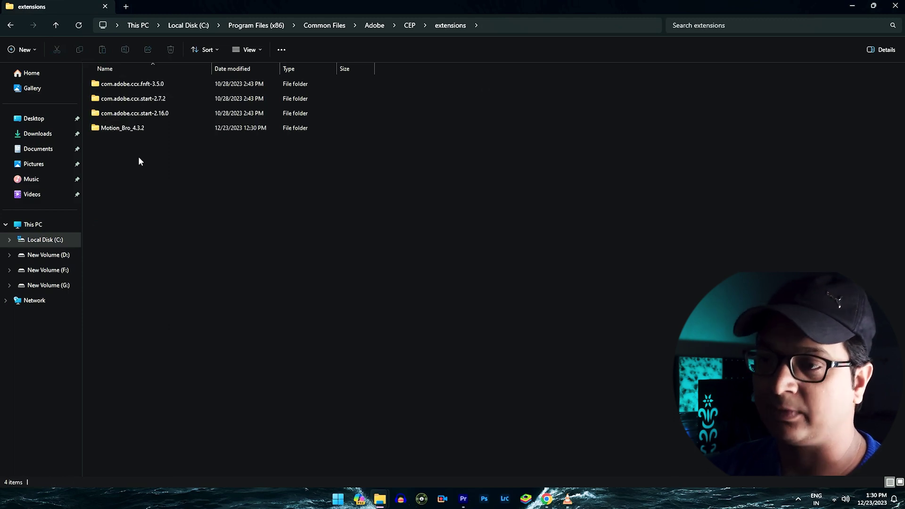
pyautogui.rightClick(138, 157)
pyautogui.click(112, 144)
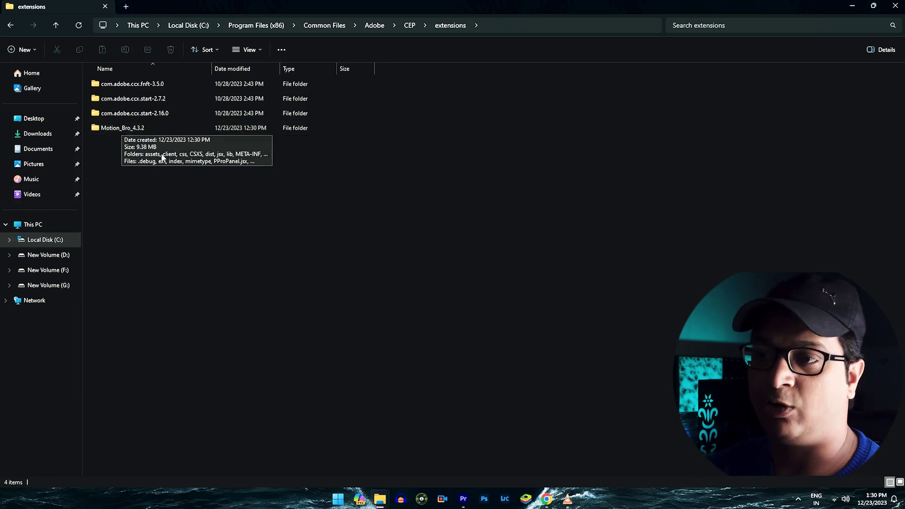
# Minimize Explorer and open Window > Extensions > Motion Bro 4.3.2 in Premiere Pro
pyautogui.click(856, 4)
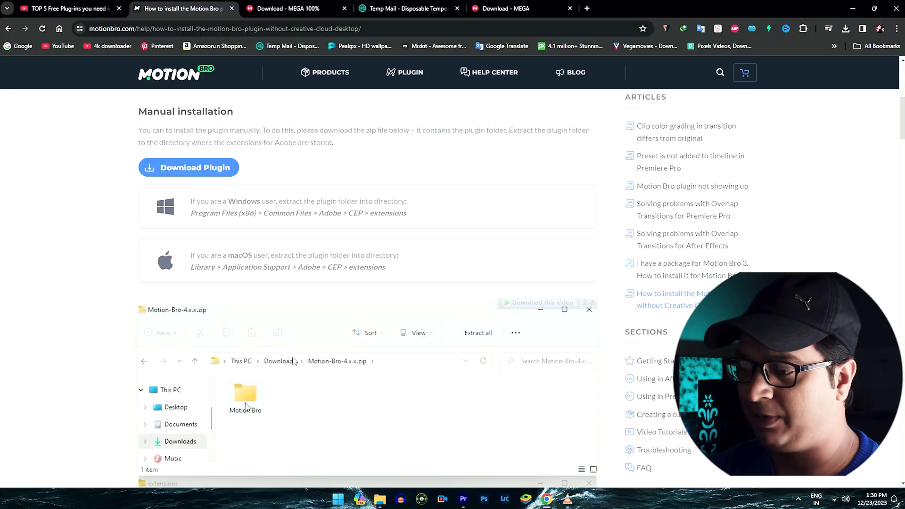
pyautogui.click(462, 502)
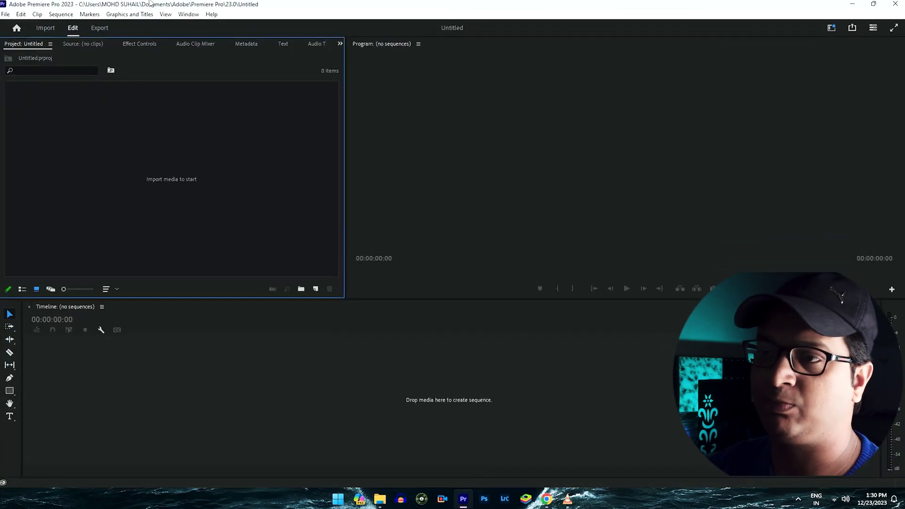
pyautogui.click(188, 14)
pyautogui.moveTo(205, 40)
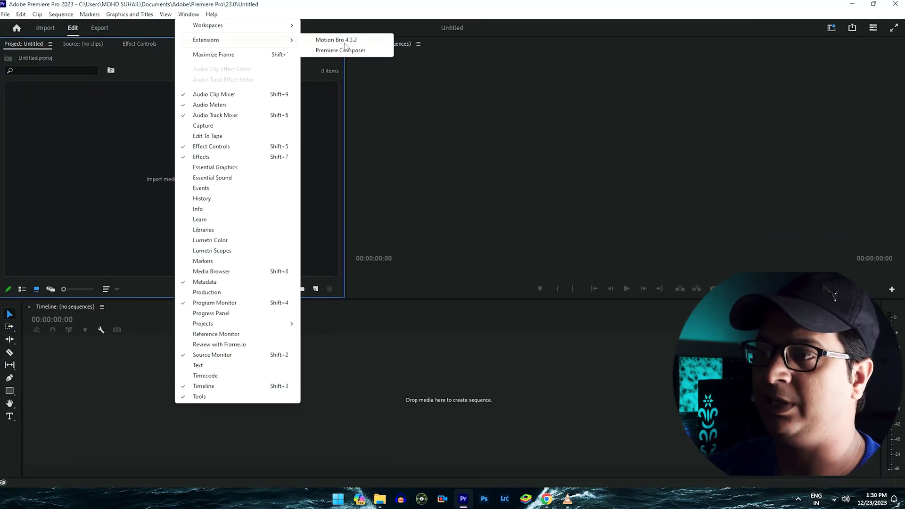
pyautogui.click(339, 41)
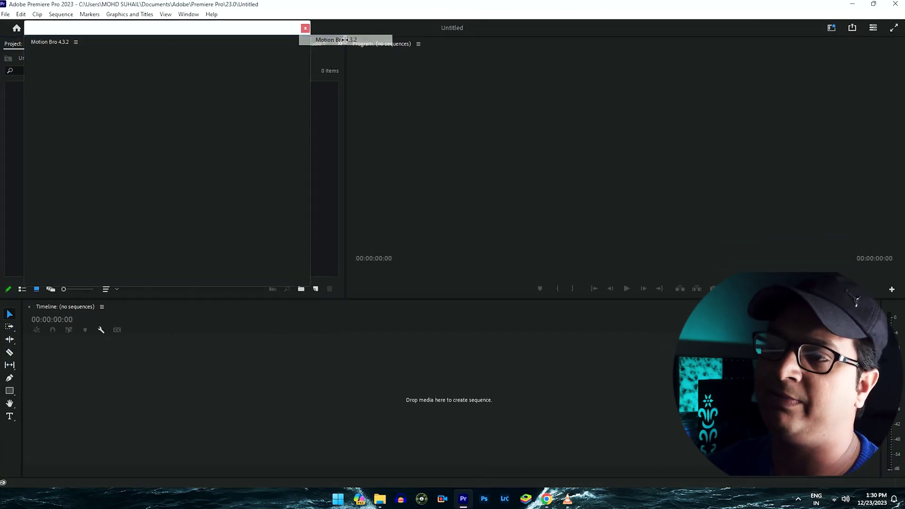
# Move the Motion Bro panel to the right and scroll its 750 Free Sound FX presets
pyautogui.moveTo(256, 33); pyautogui.dragTo(317, 36)
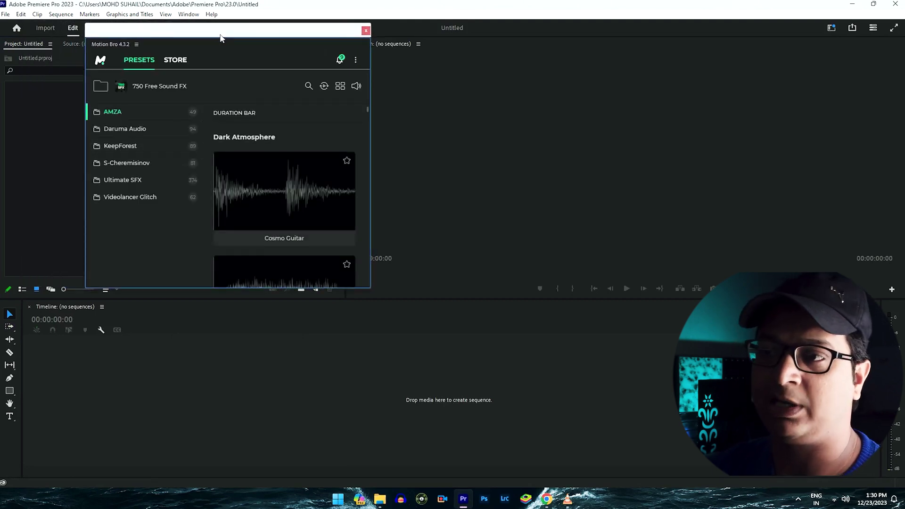
pyautogui.moveTo(220, 38); pyautogui.dragTo(283, 39)
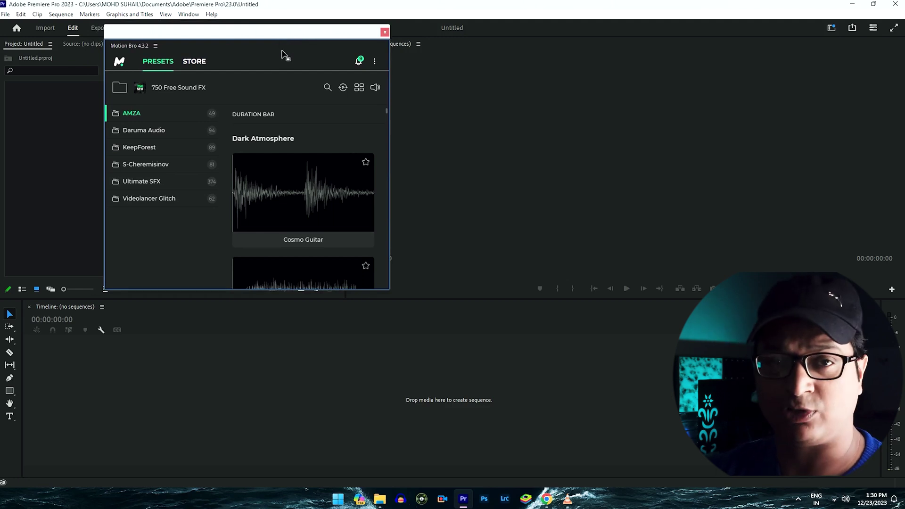
pyautogui.scroll(-2, 301, 156)
# Select and then deselect the three .mbr packs in Downloads, and return to Premiere Pro
pyautogui.moveTo(380, 498)
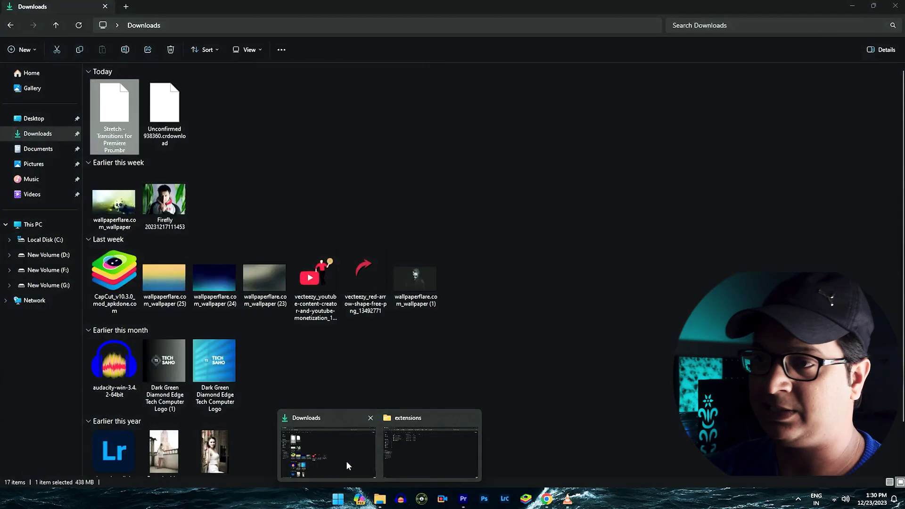
pyautogui.click(346, 460)
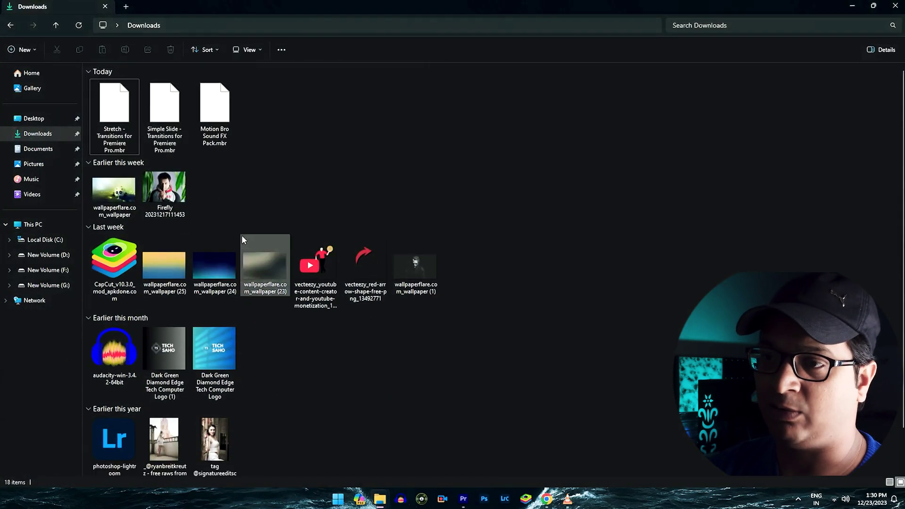
pyautogui.moveTo(293, 122); pyautogui.dragTo(162, 125)
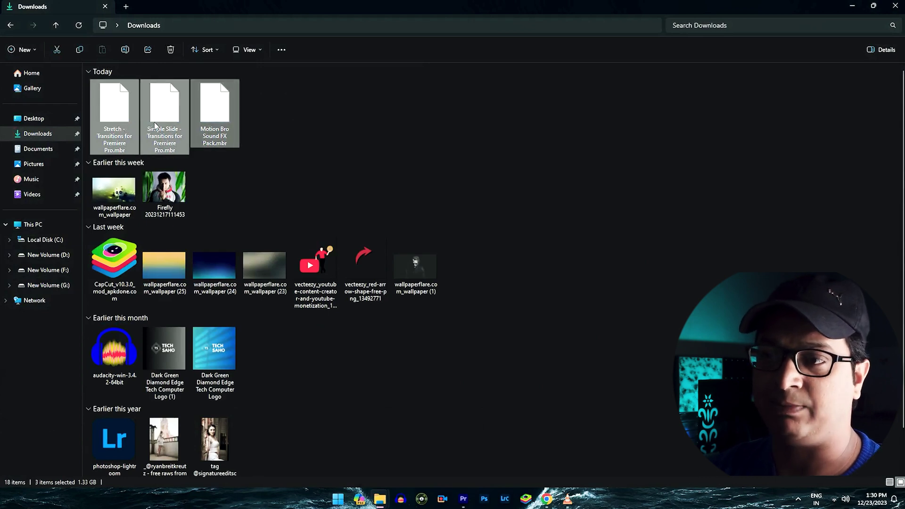
pyautogui.click(289, 123)
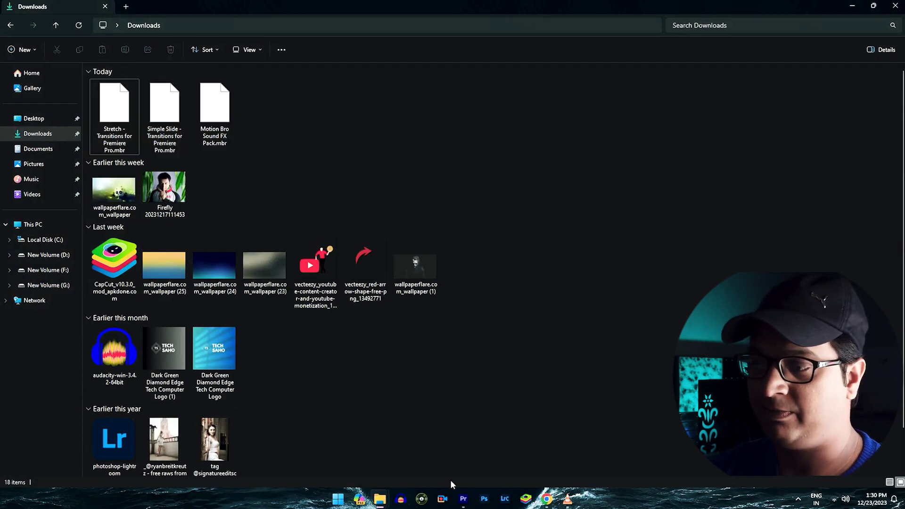
pyautogui.click(464, 499)
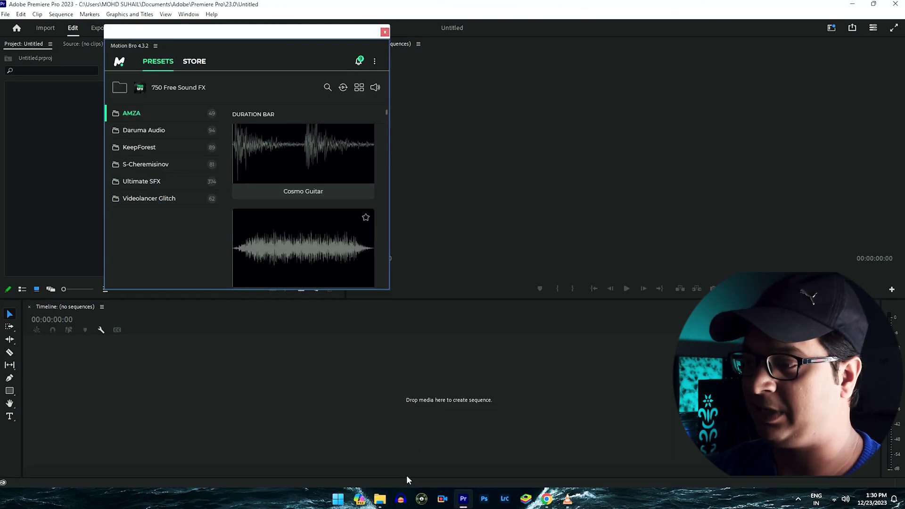
# Drag the Stretch .mbr from Downloads onto Motion Bro and dismiss the Package Activation dialog
pyautogui.click(379, 499)
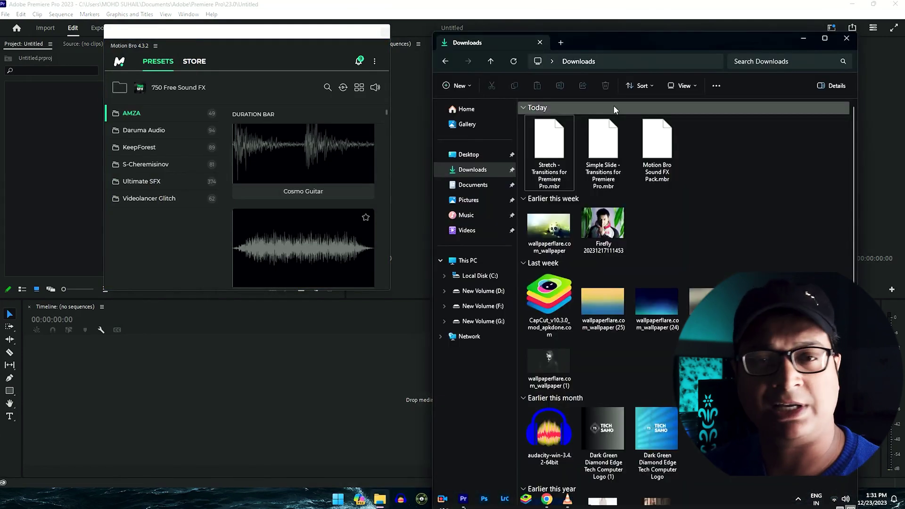
pyautogui.moveTo(554, 152)
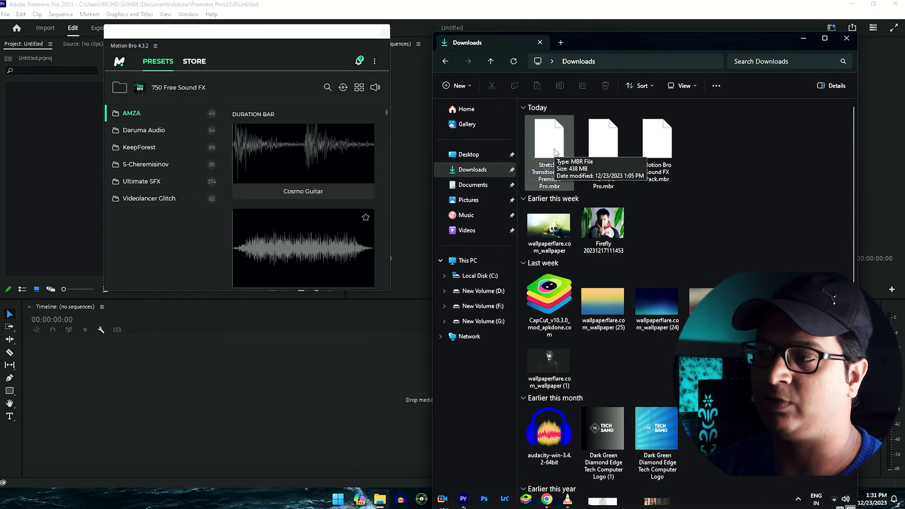
pyautogui.moveTo(554, 151); pyautogui.dragTo(290, 177)
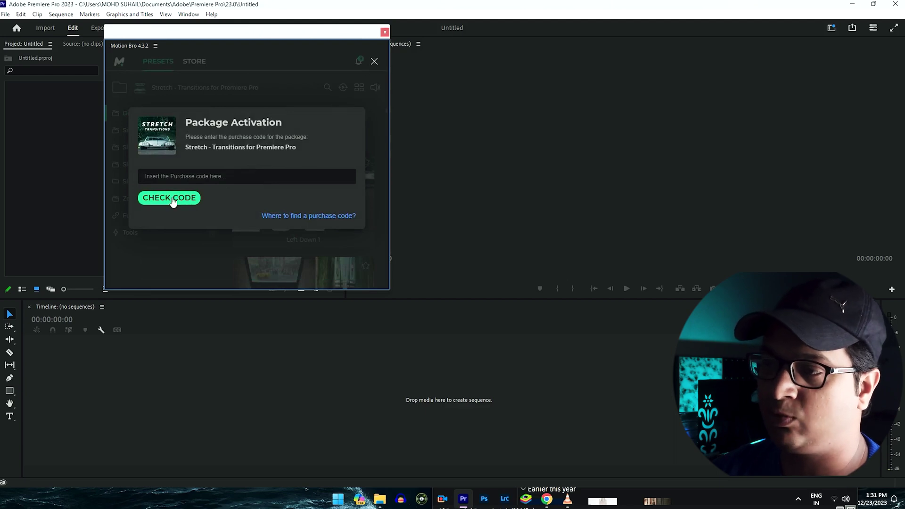
pyautogui.click(374, 61)
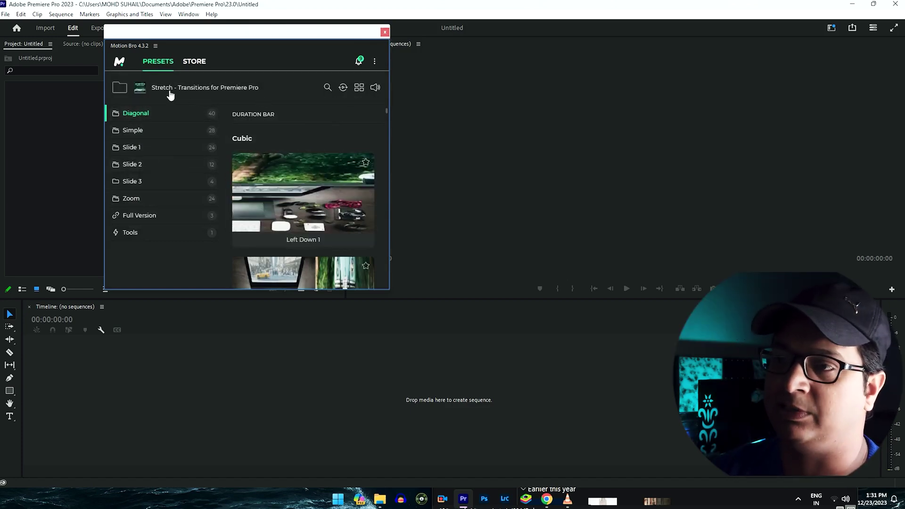
# Drag the Simple Slide .mbr onto Motion Bro, then dismiss the success banner and activation prompt
pyautogui.click(379, 499)
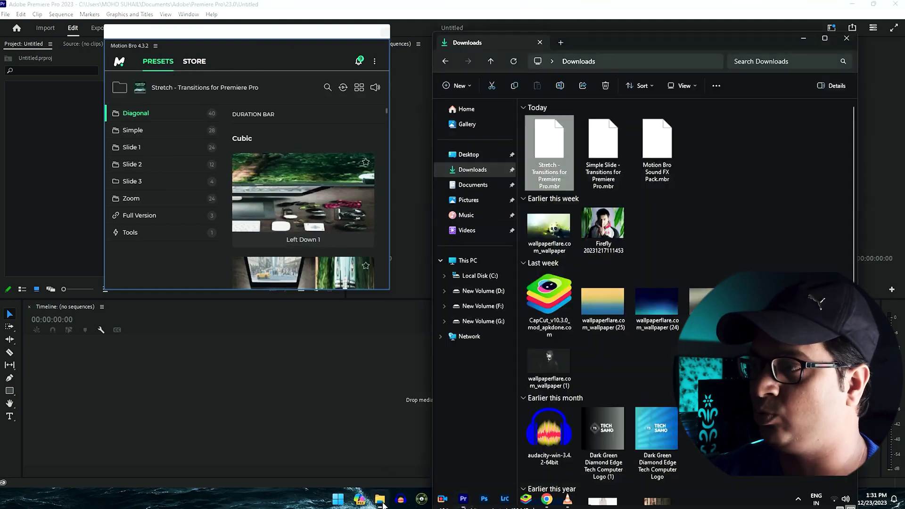
pyautogui.moveTo(603, 141)
pyautogui.mouseDown()
pyautogui.moveTo(343, 197)
pyautogui.moveTo(292, 165)
pyautogui.mouseUp()
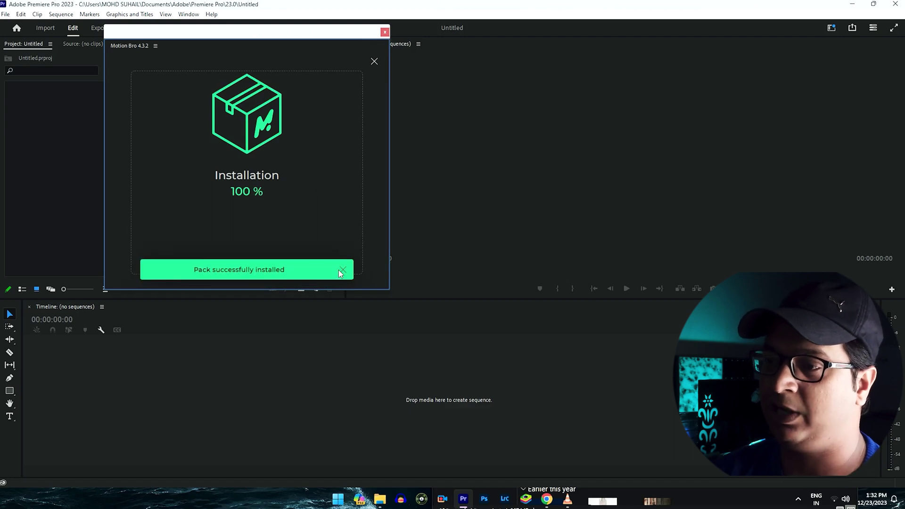
pyautogui.click(341, 271)
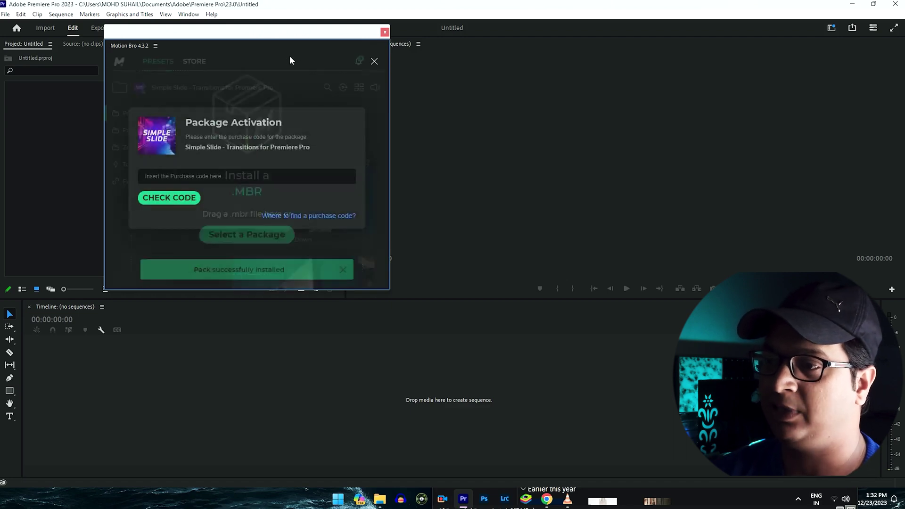
pyautogui.click(375, 62)
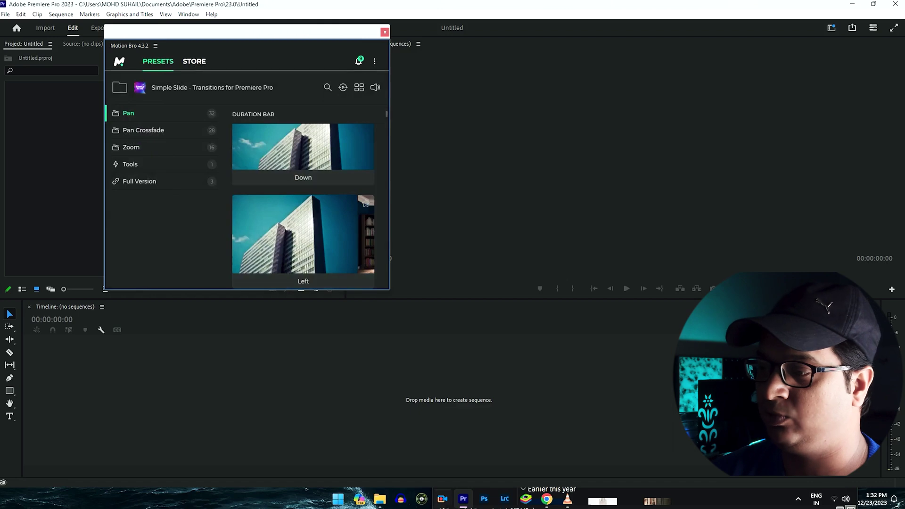
pyautogui.click(380, 499)
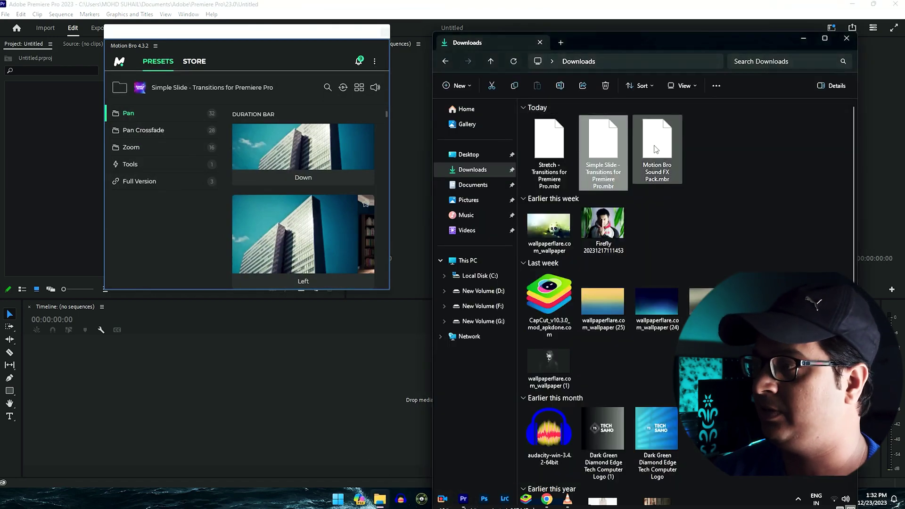
# Drop Motion Bro Sound FX Pack.mbr onto the Motion Bro panel's Install .MBR zone
pyautogui.moveTo(656, 143)
pyautogui.mouseDown()
pyautogui.moveTo(282, 171)
pyautogui.moveTo(304, 109)
pyautogui.mouseUp()
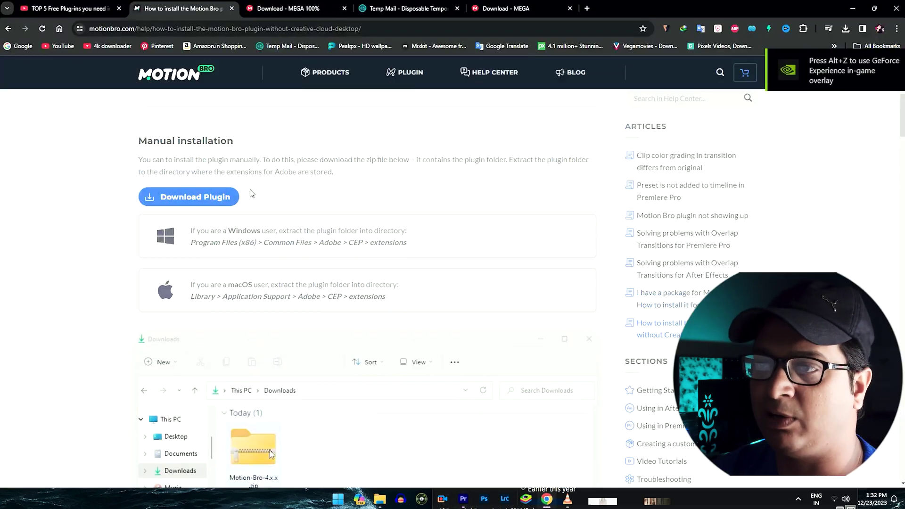
# Go back to the motionbro.com home page and open the Products catalogue
pyautogui.scroll(7, 249, 165)
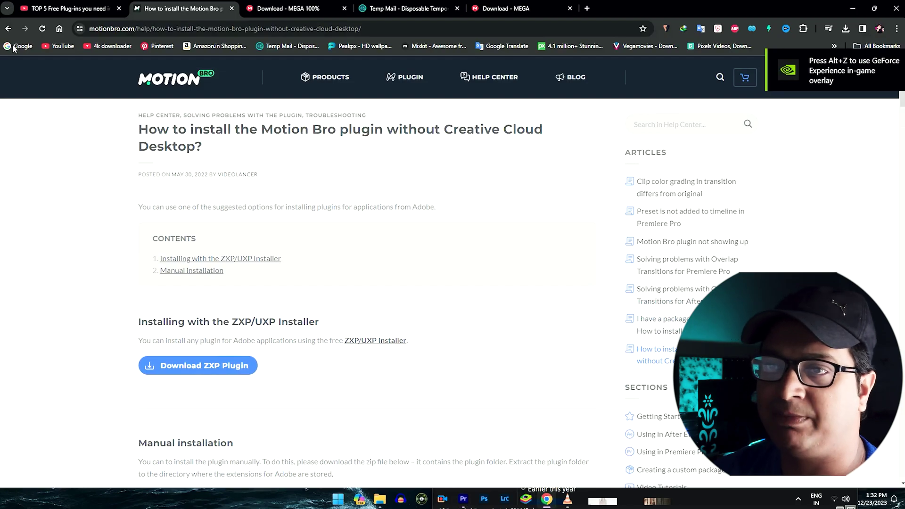
pyautogui.click(8, 29)
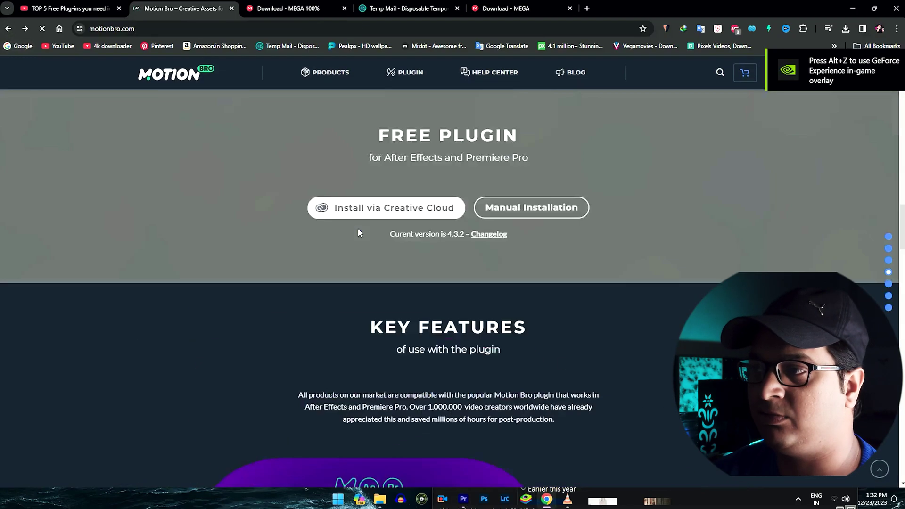
pyautogui.scroll(15, 359, 216)
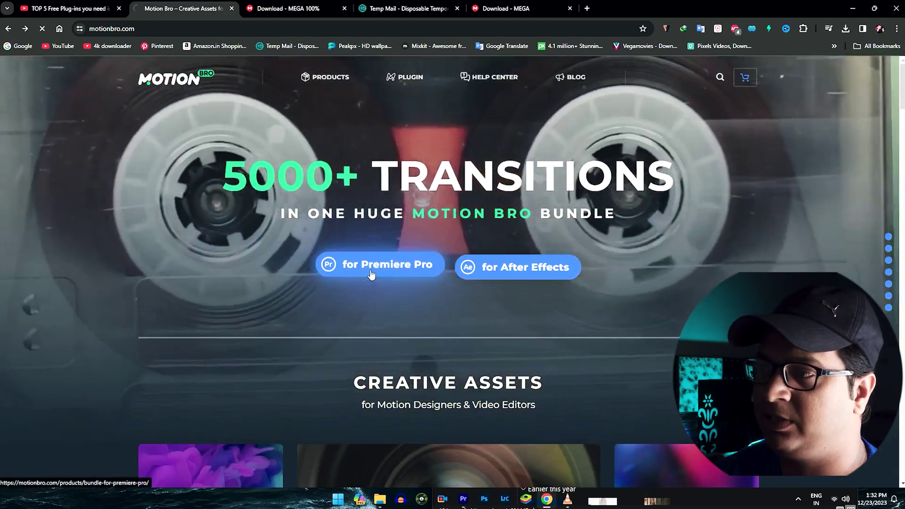
pyautogui.click(369, 272)
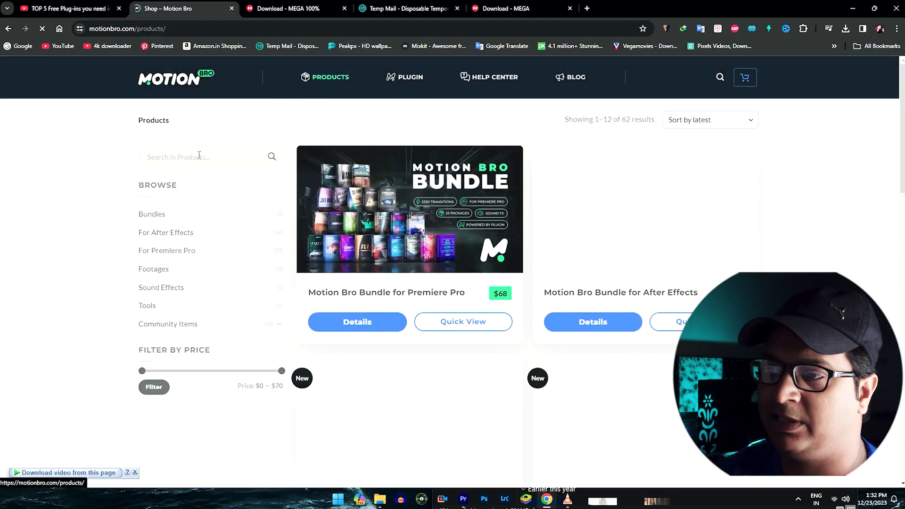
# Filter products to For Premiere Pro and scroll to Split, Simple Slide, Silicone and Seamless Camera
pyautogui.click(180, 257)
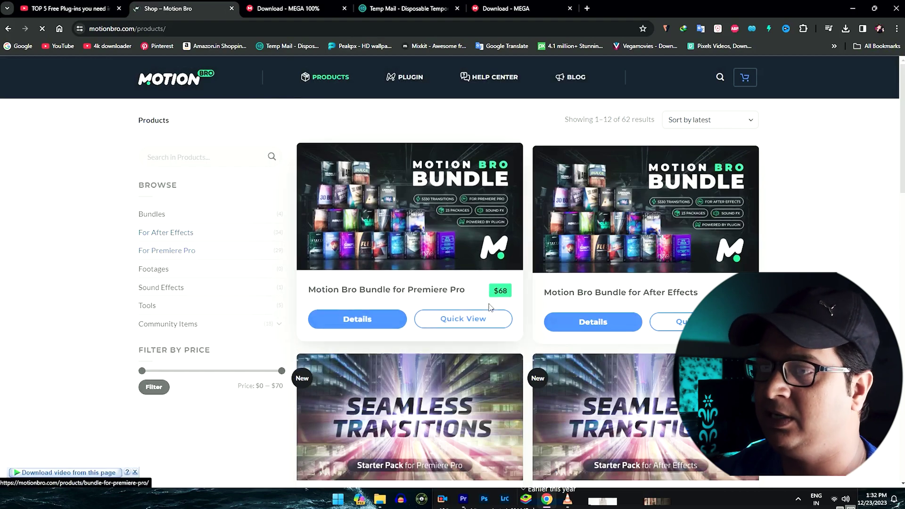
pyautogui.scroll(-3, 547, 272)
pyautogui.scroll(-2, 547, 272)
pyautogui.scroll(-6, 546, 273)
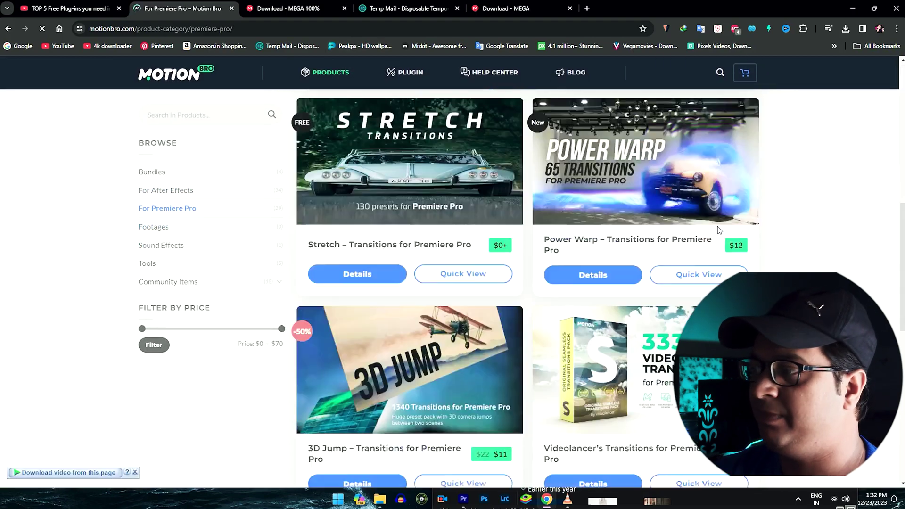
pyautogui.scroll(-6, 544, 197)
pyautogui.scroll(-4, 543, 195)
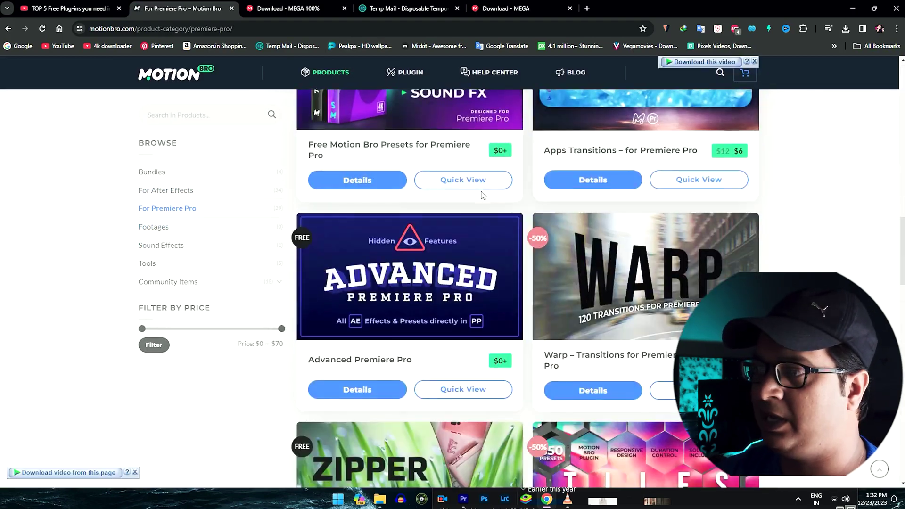
pyautogui.scroll(3, 441, 236)
pyautogui.scroll(-1, 426, 206)
pyautogui.scroll(-4, 426, 206)
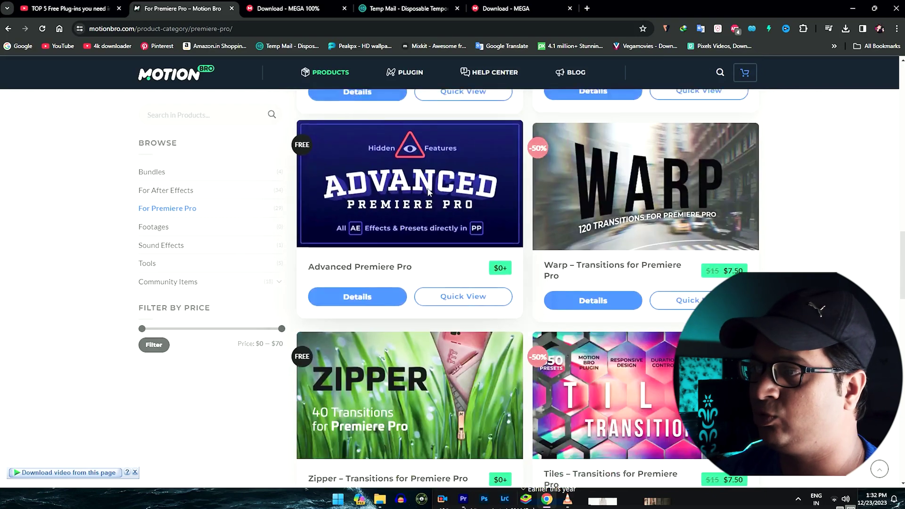
pyautogui.scroll(4, 471, 160)
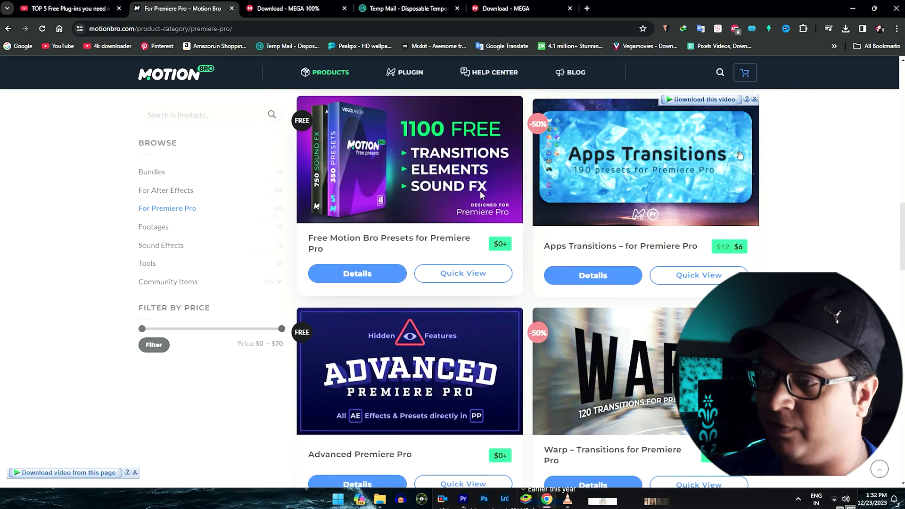
pyautogui.scroll(-2, 480, 191)
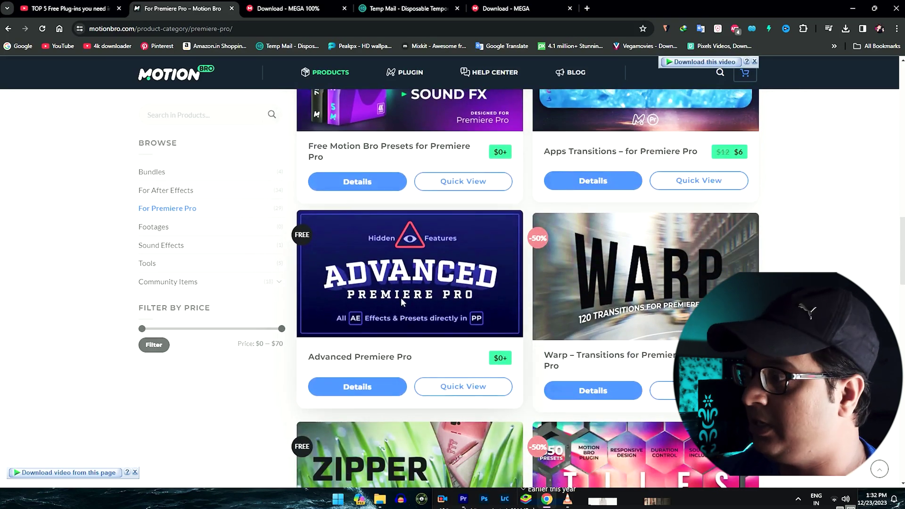
pyautogui.scroll(-10, 401, 297)
pyautogui.scroll(-5, 400, 298)
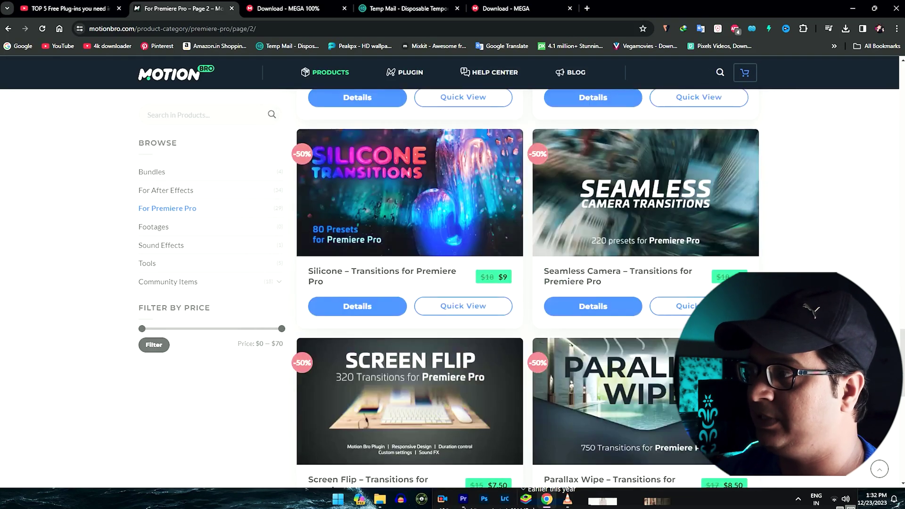
pyautogui.scroll(5, 702, 187)
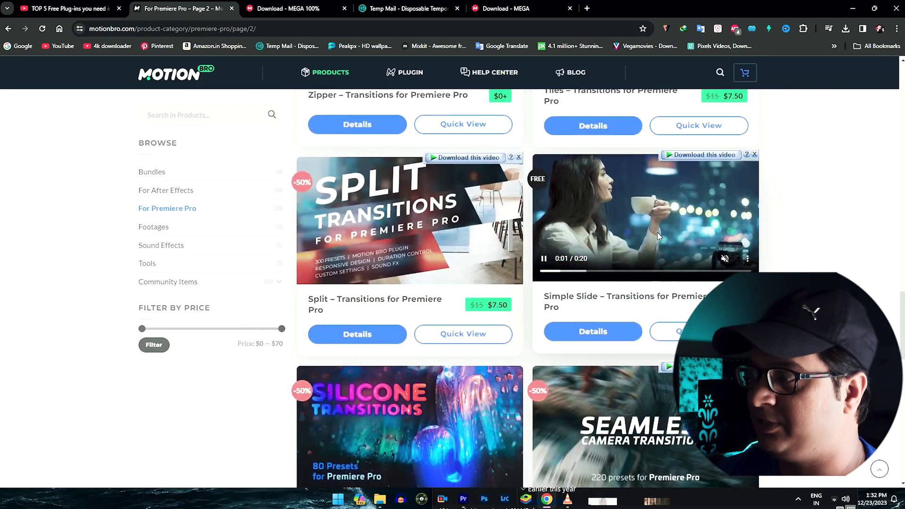
pyautogui.scroll(-3, 657, 231)
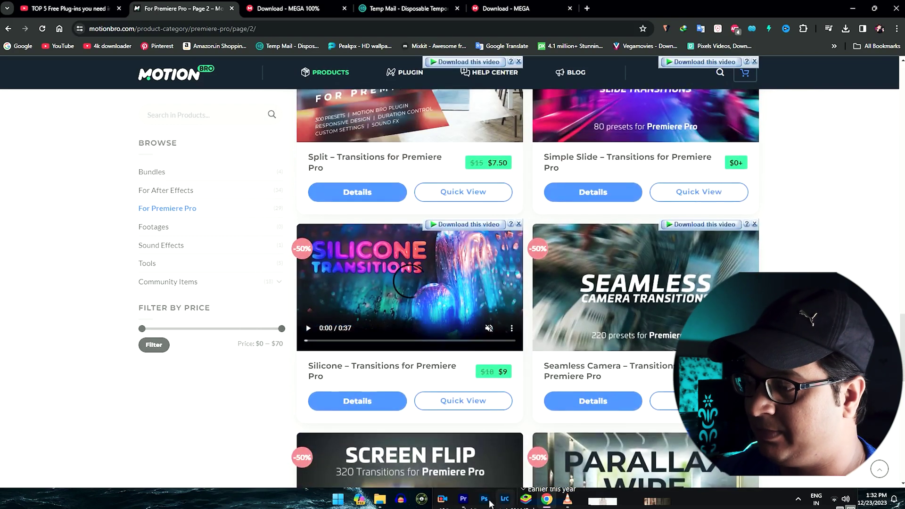
# Show all installed packs in Motion Bro and load the 750 Free Sound FX pack's 8-bit, Anger and Blade sounds
pyautogui.click(461, 500)
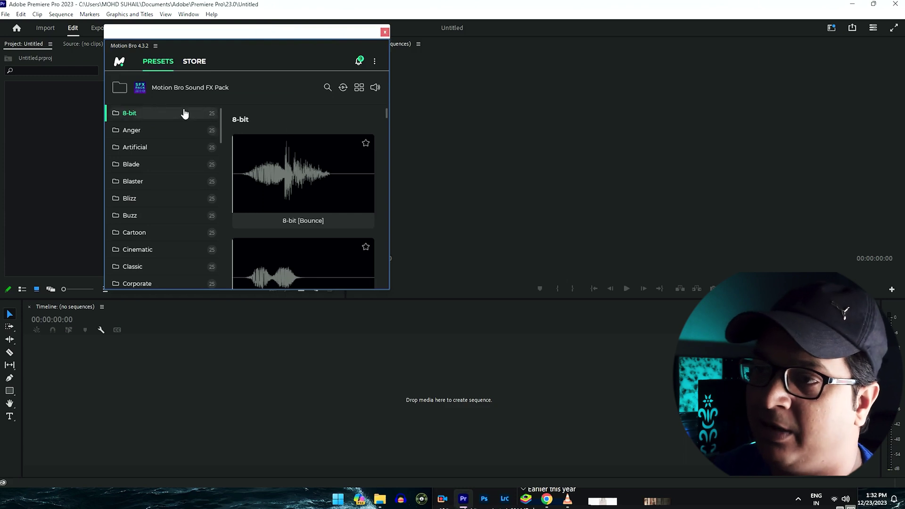
pyautogui.click(151, 88)
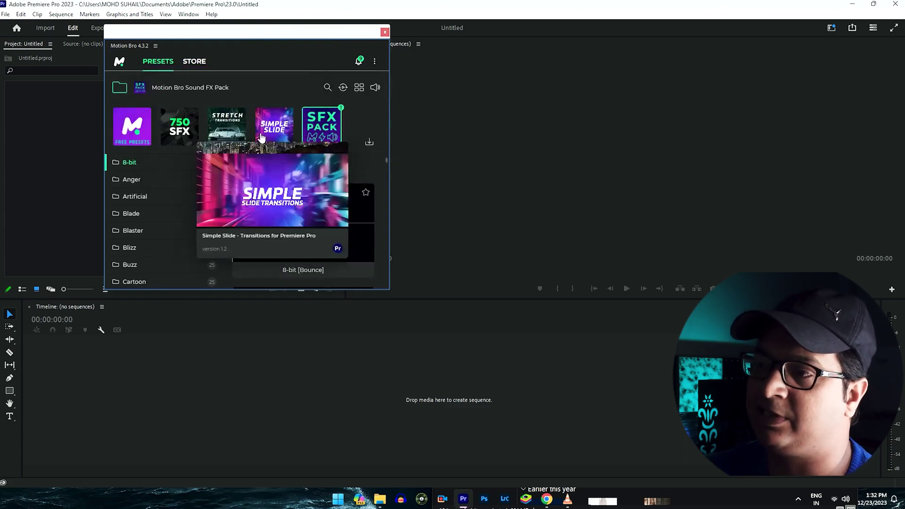
pyautogui.moveTo(223, 128)
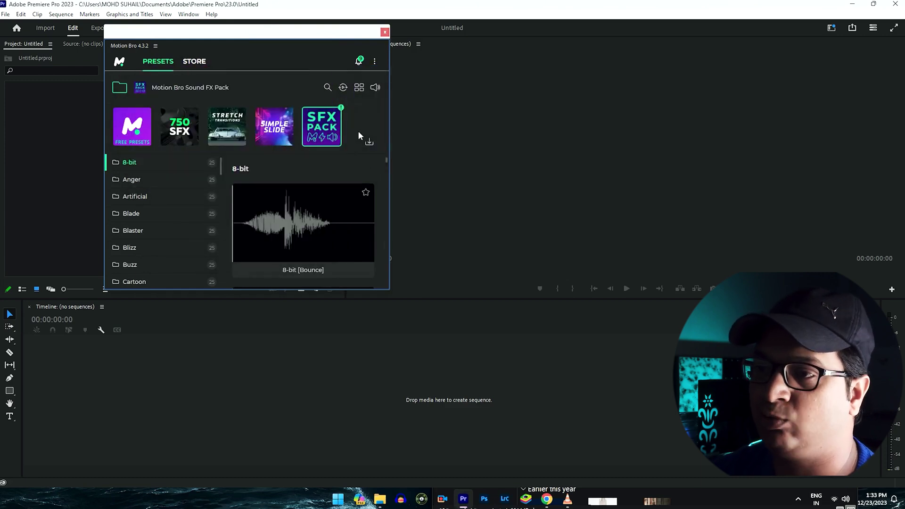
pyautogui.click(178, 139)
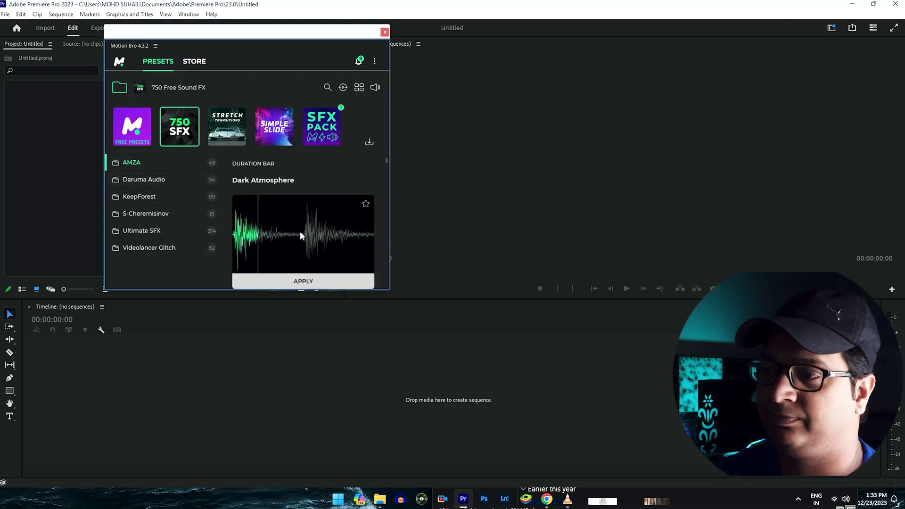
pyautogui.scroll(-2, 303, 214)
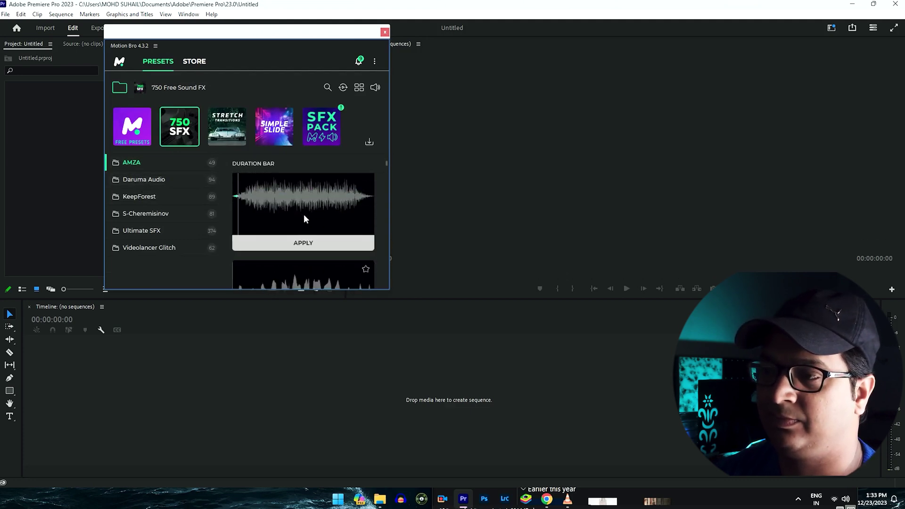
pyautogui.scroll(-2, 303, 214)
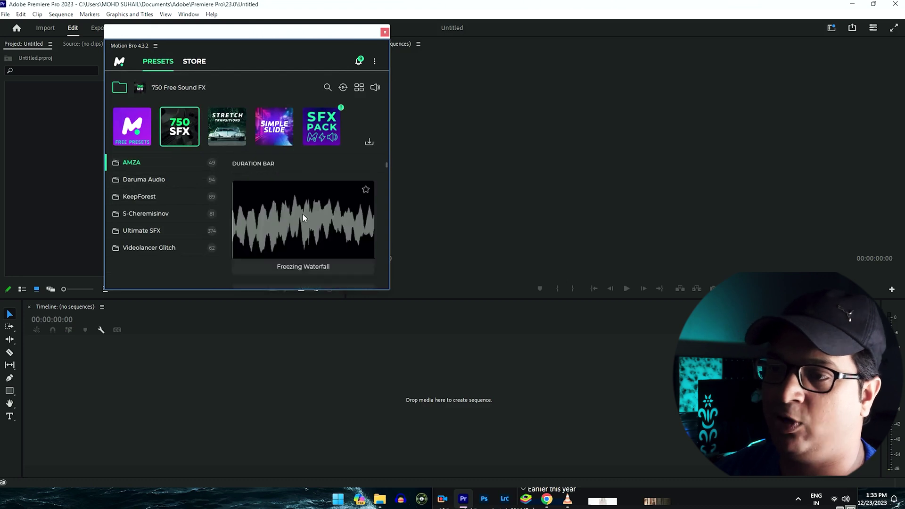
pyautogui.click(232, 135)
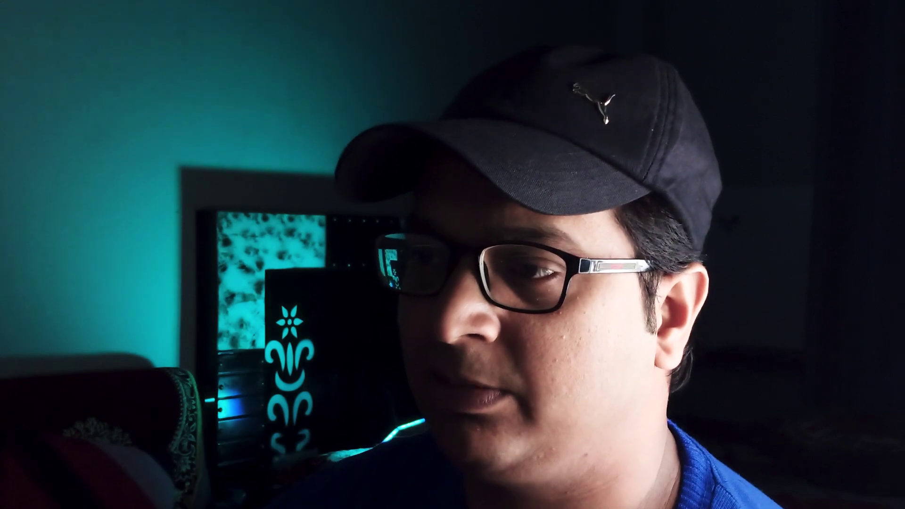